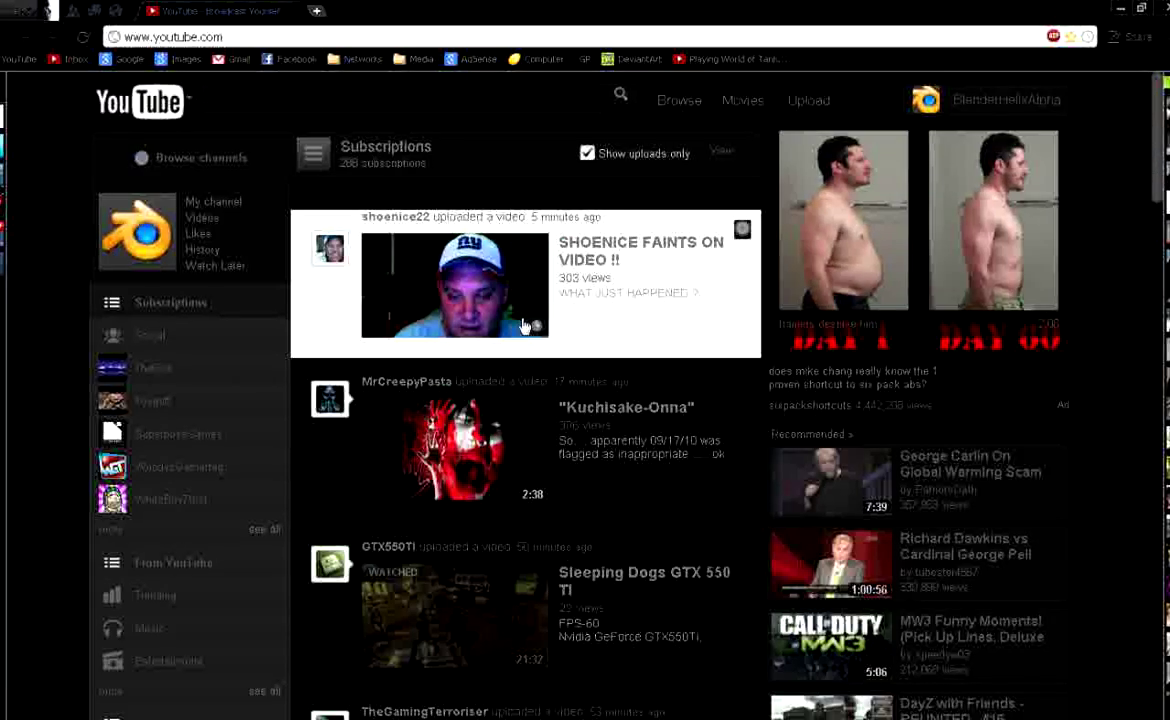
# Zoom the YouTube subscriptions page in several steps so its content appears much larger.
pyautogui.hotkey('ctrl', '-')
pyautogui.hotkey('ctrl', '-')
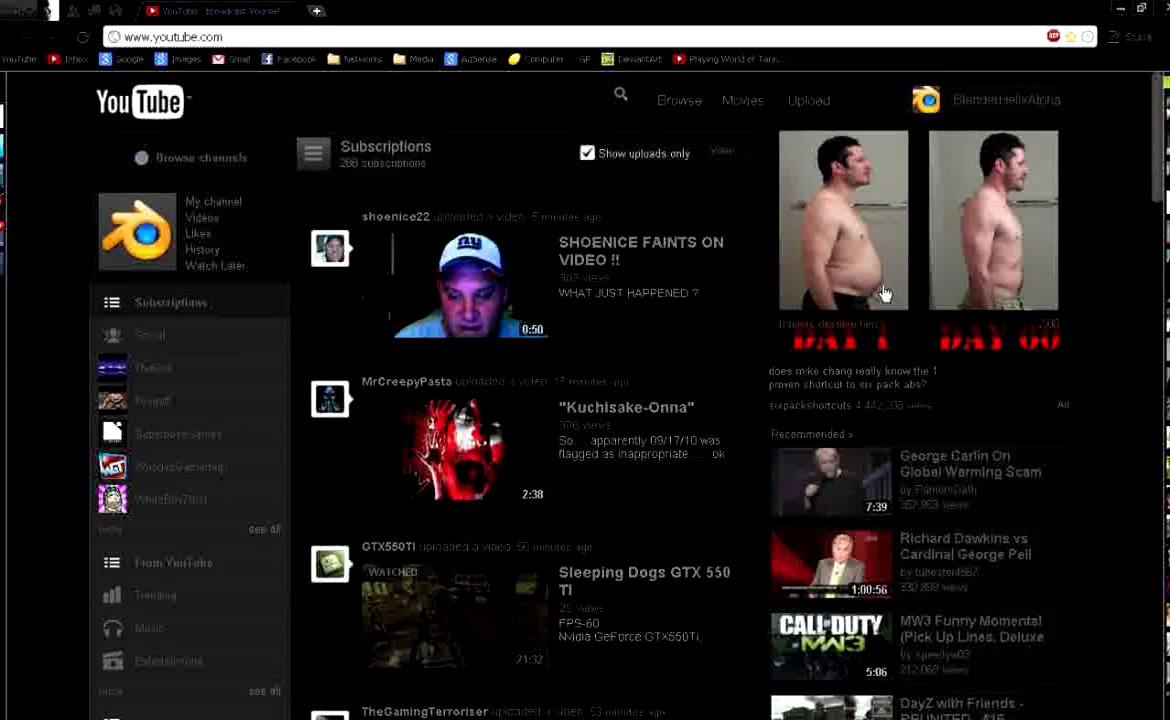
pyautogui.hotkey('ctrl', '+')
pyautogui.hotkey('ctrl', '+')
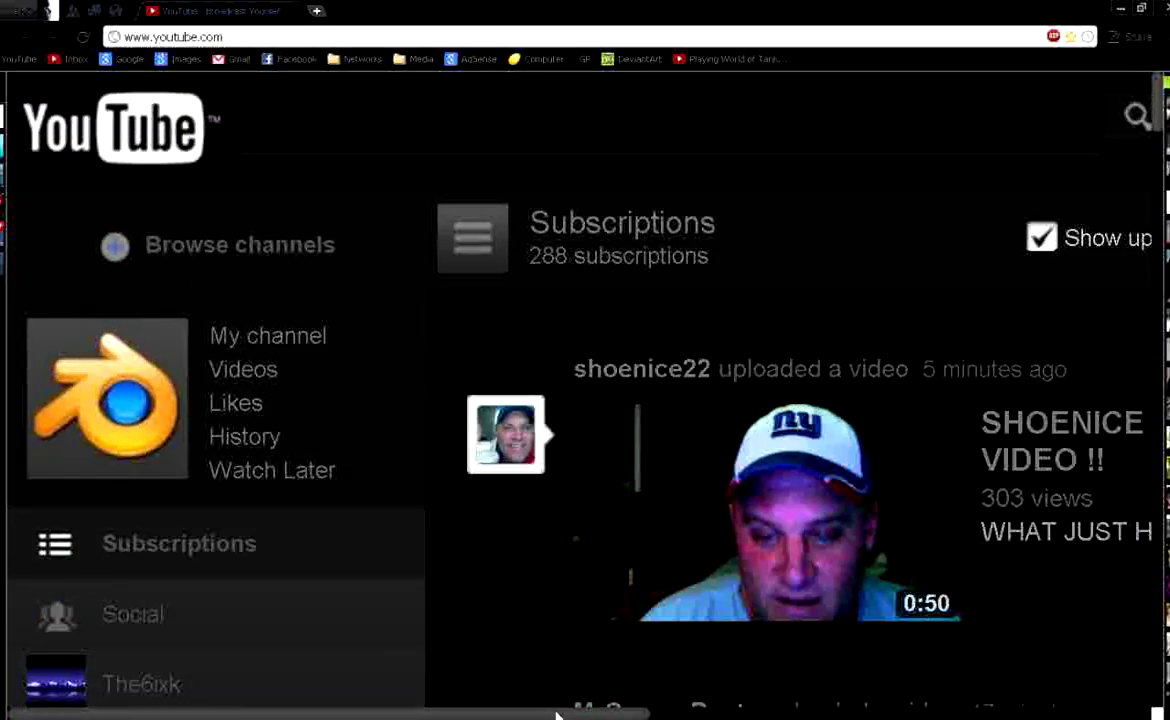
pyautogui.hotkey('ctrl', '+')
# Scroll to the 'trainers despise him' DAY 1 / DAY 60 ad and copy its thumbnail image.
pyautogui.hscroll(3, 950, 716)
pyautogui.hotkey('ctrl', '+')
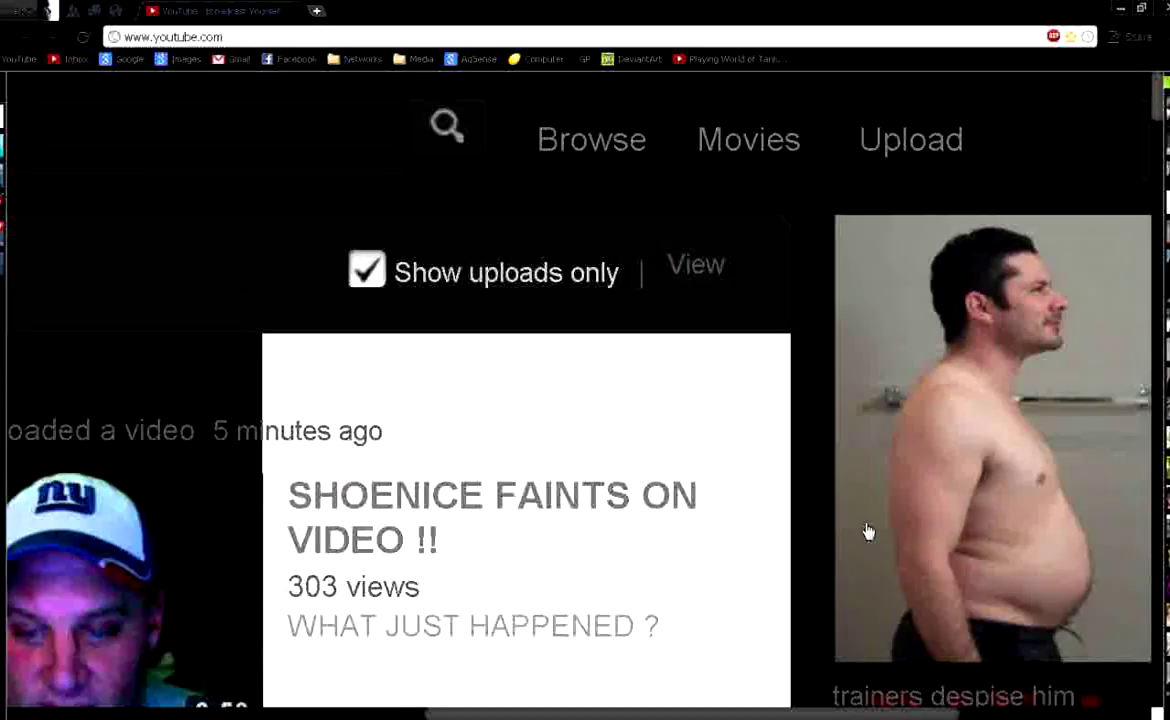
pyautogui.hotkey('ctrl', '-')
pyautogui.hotkey('ctrl', '+')
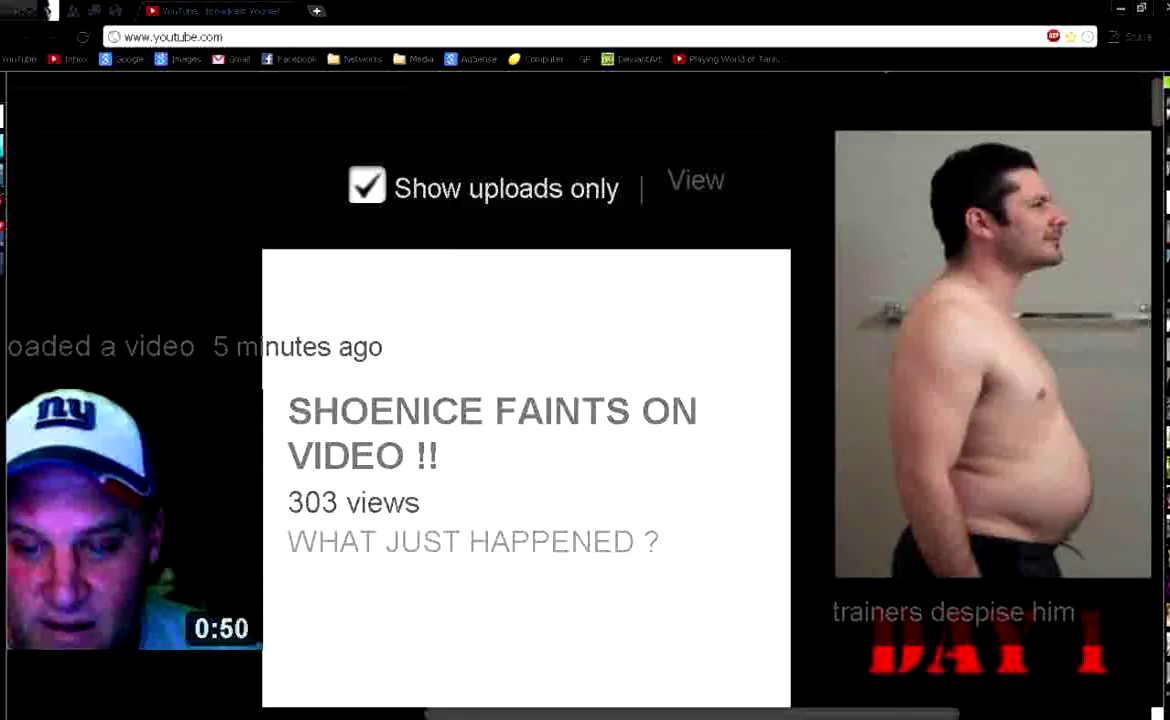
pyautogui.hscroll(3, 950, 715)
pyautogui.hscroll(2, 950, 715)
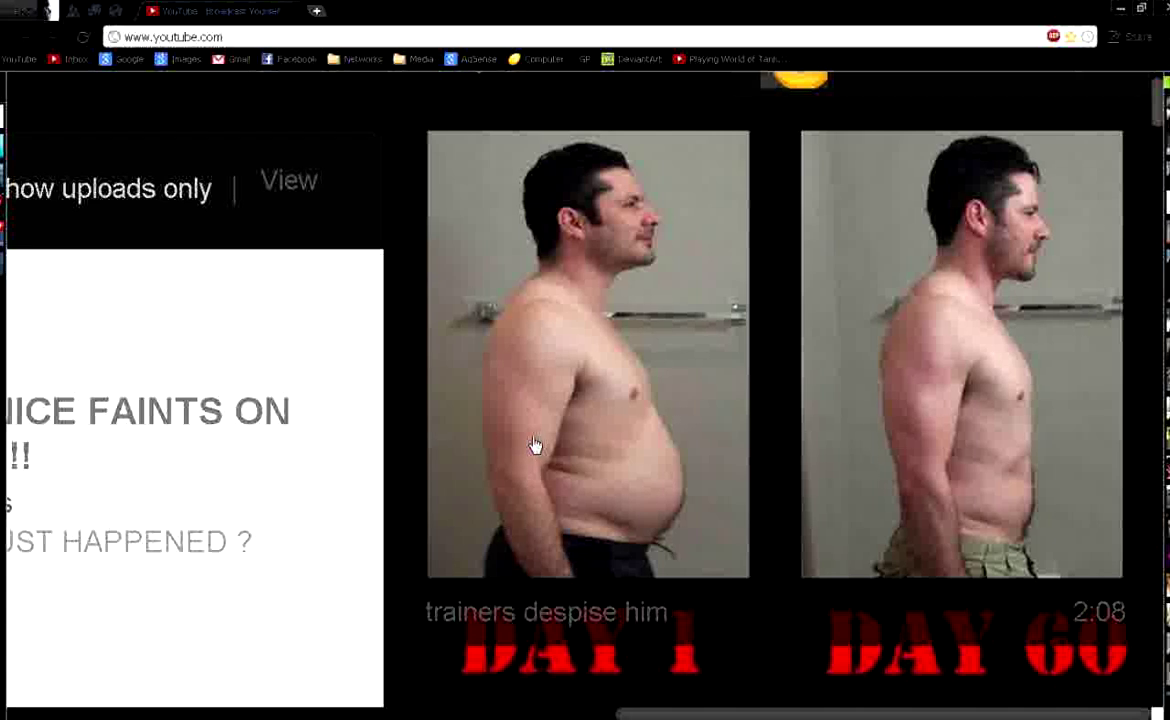
pyautogui.rightClick(617, 463)
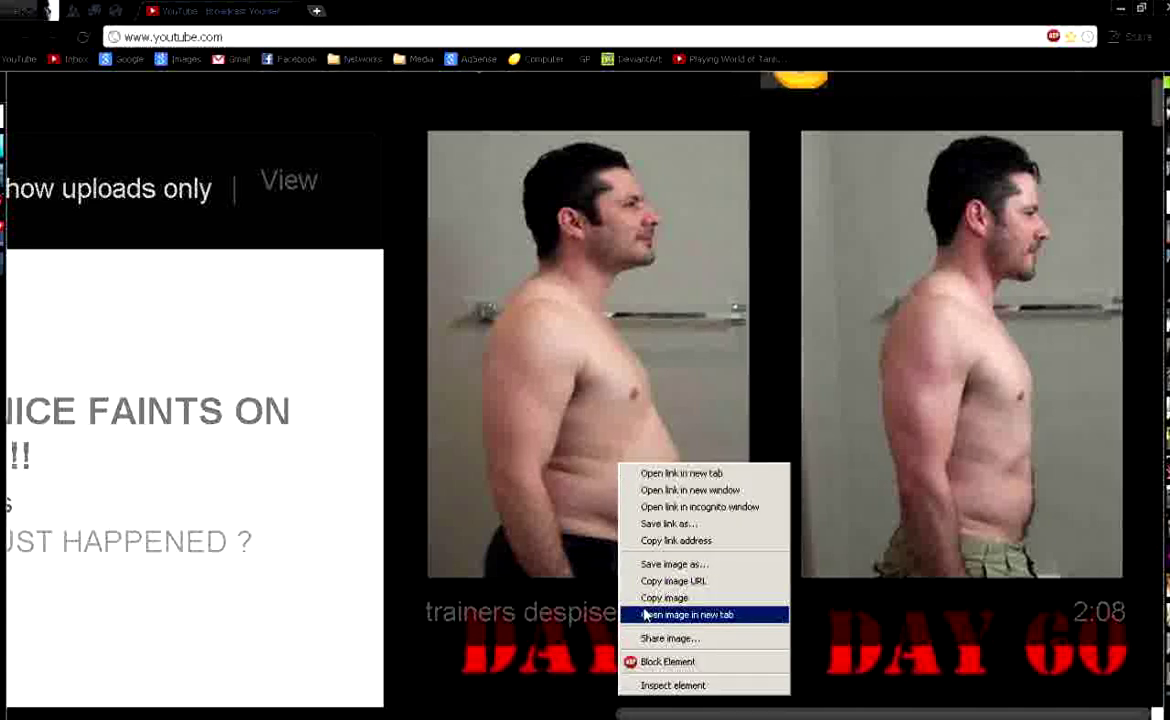
pyautogui.click(650, 598)
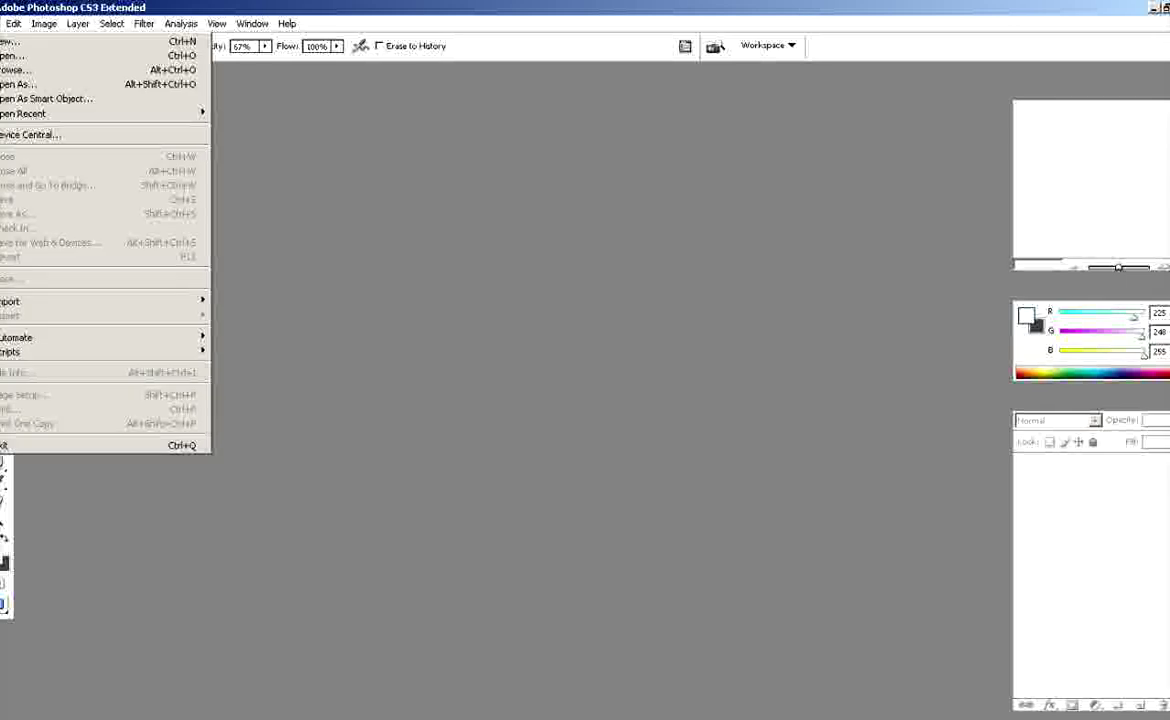
# Create a 480x360 clipboard-preset document, paste the ad image and delete the Background layer.
pyautogui.click(30, 41)
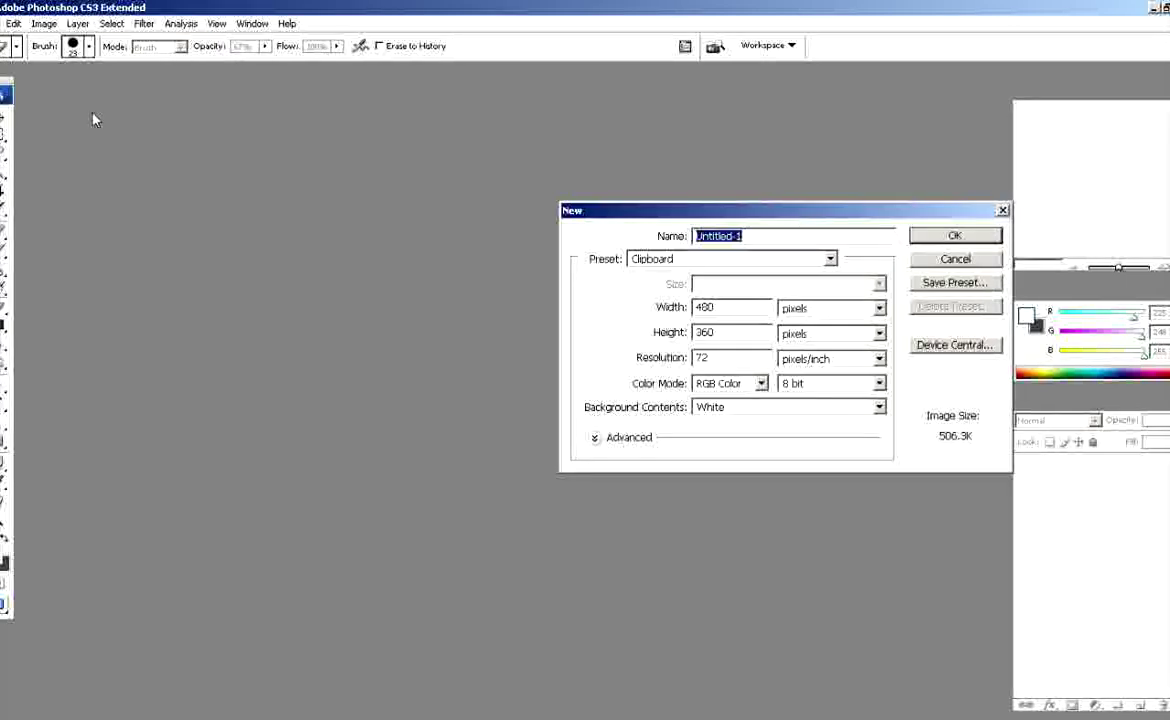
pyautogui.click(926, 237)
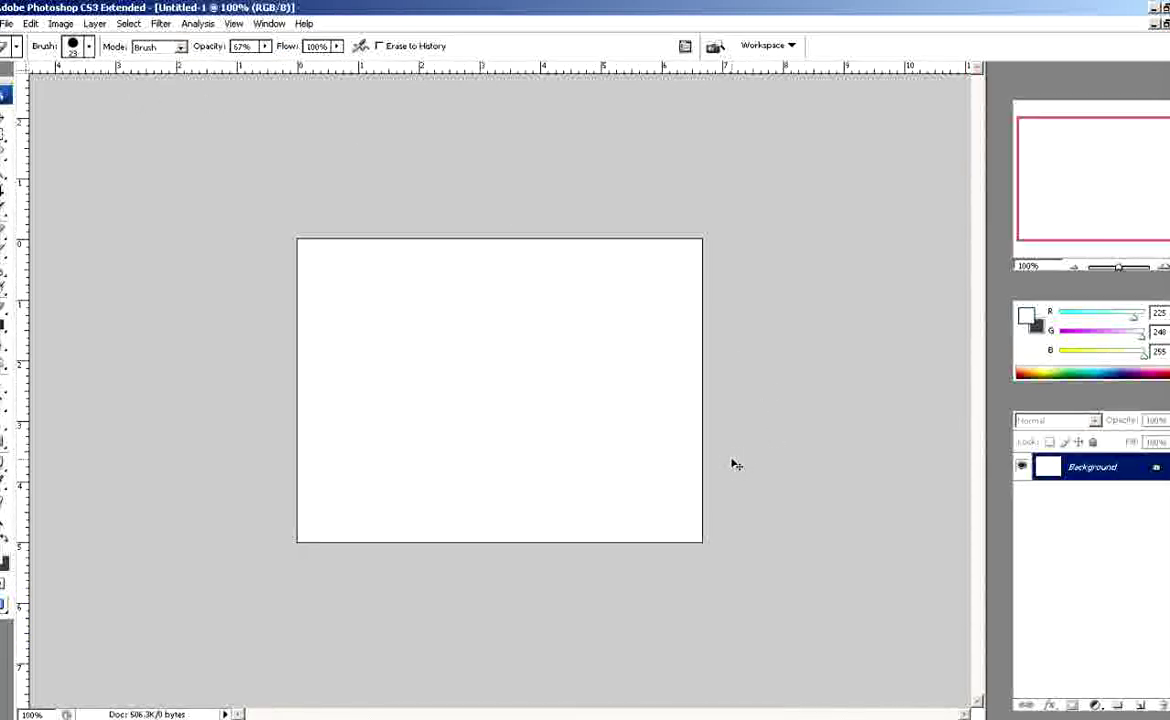
pyautogui.hotkey('ctrl', 'v')
pyautogui.hotkey('ctrl', '0')
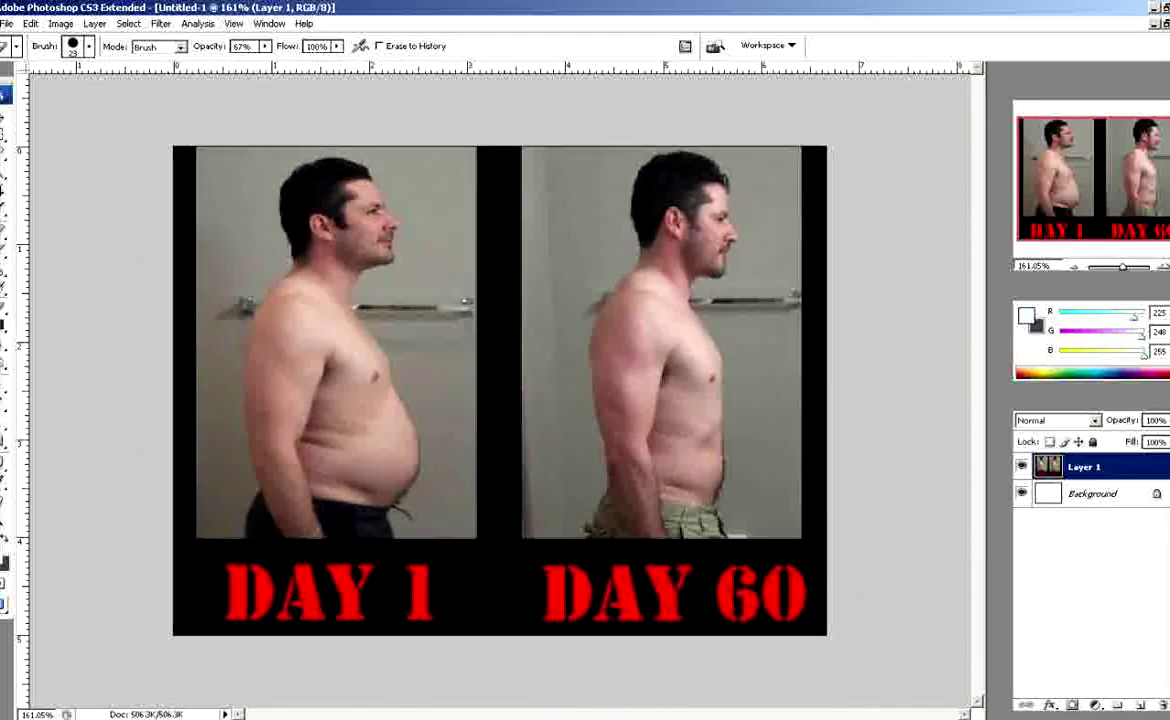
pyautogui.rightClick(1048, 492)
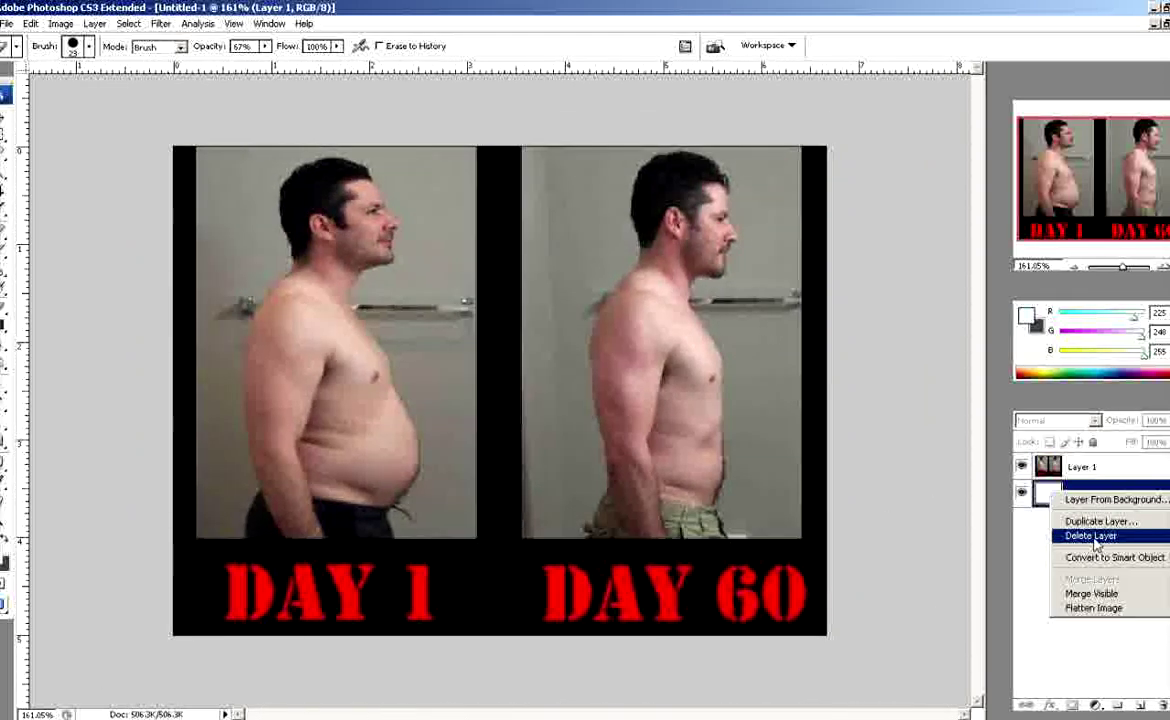
pyautogui.click(1092, 537)
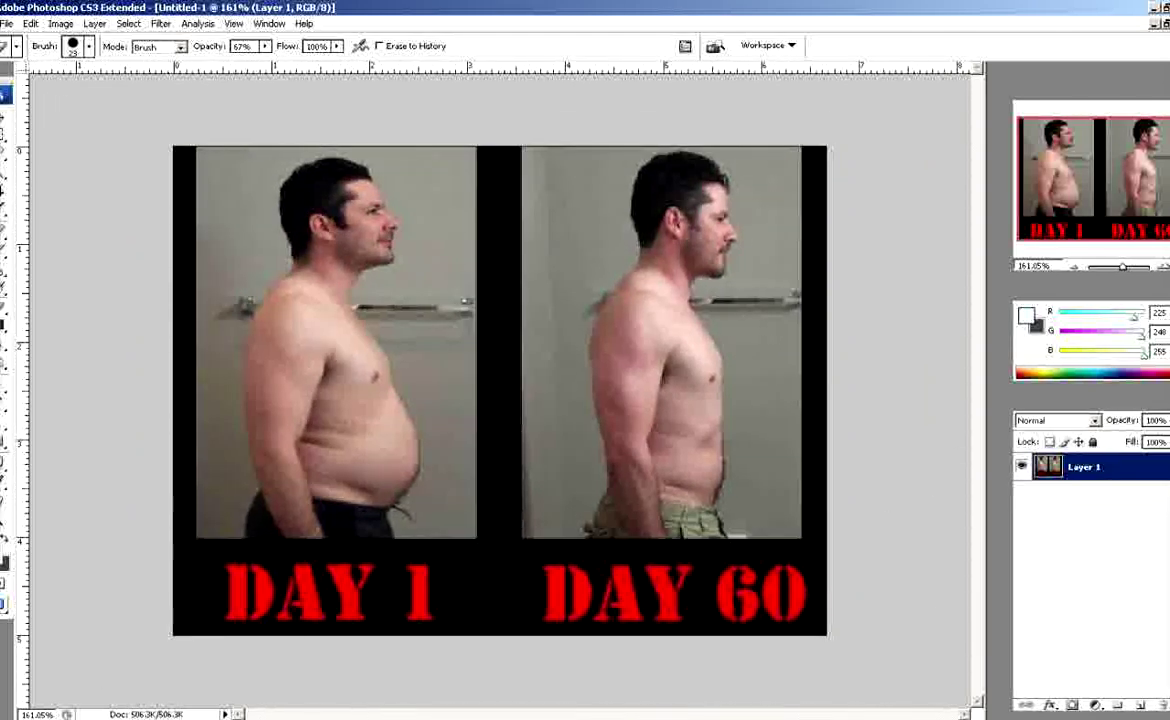
# Duplicate Layer 1 and marquee-select the Day 1 photo panel.
pyautogui.rightClick(1088, 468)
pyautogui.click(1055, 172)
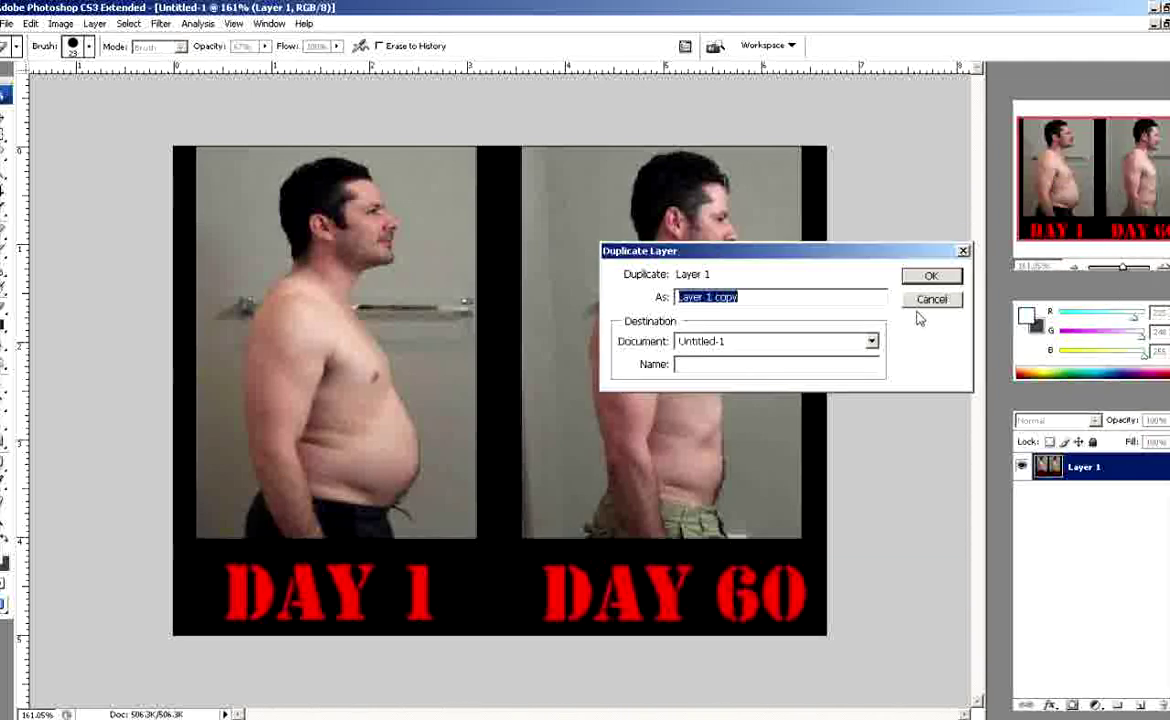
pyautogui.click(931, 276)
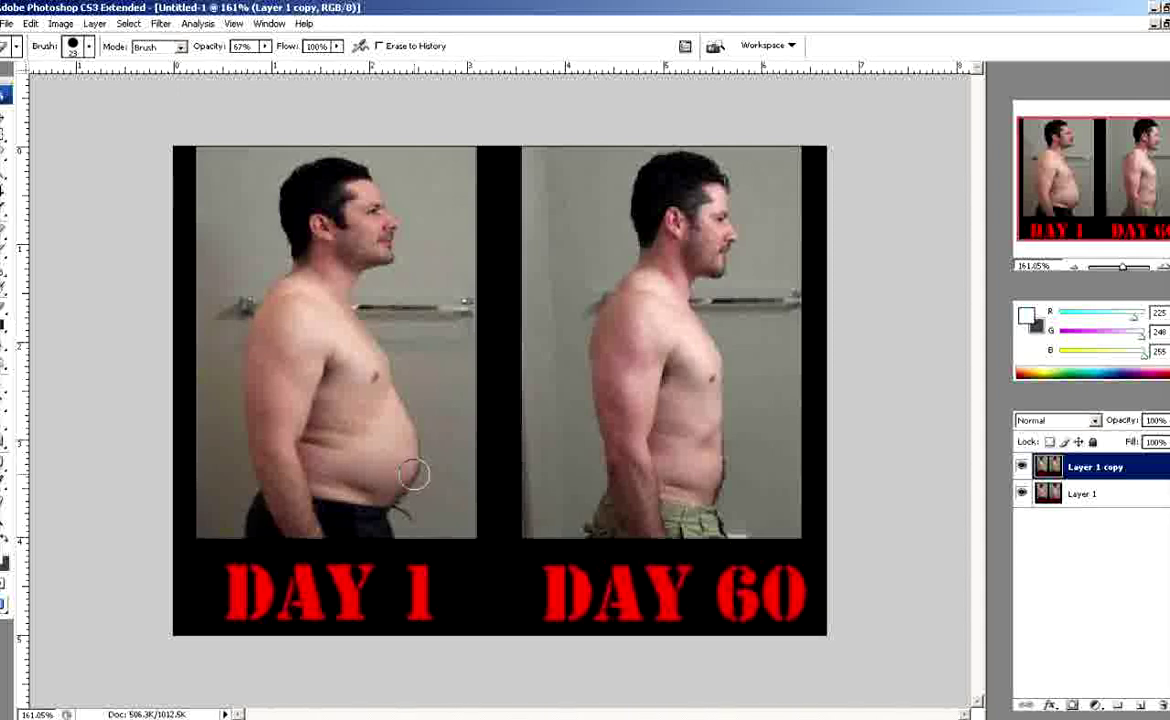
pyautogui.click(5, 142)
pyautogui.click(5, 140)
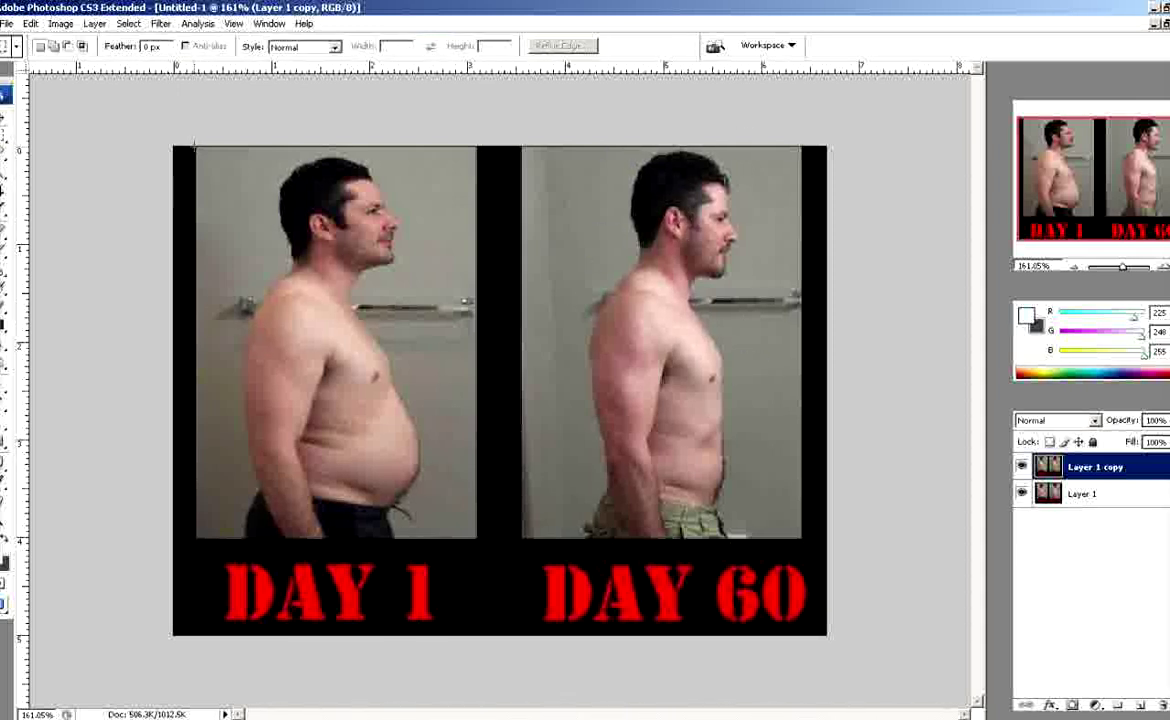
pyautogui.moveTo(196, 146); pyautogui.dragTo(477, 538)
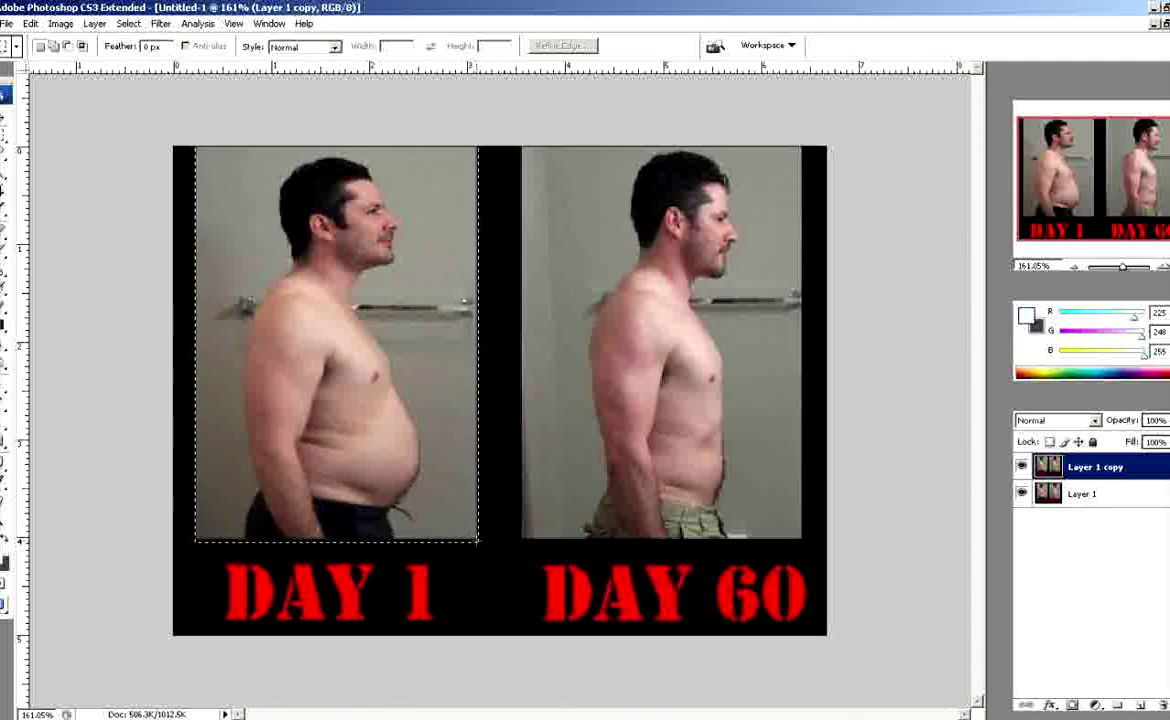
# Scale the Day 1 photo narrower and position it over the Day 60 panel.
pyautogui.hotkey('ctrl', 't')
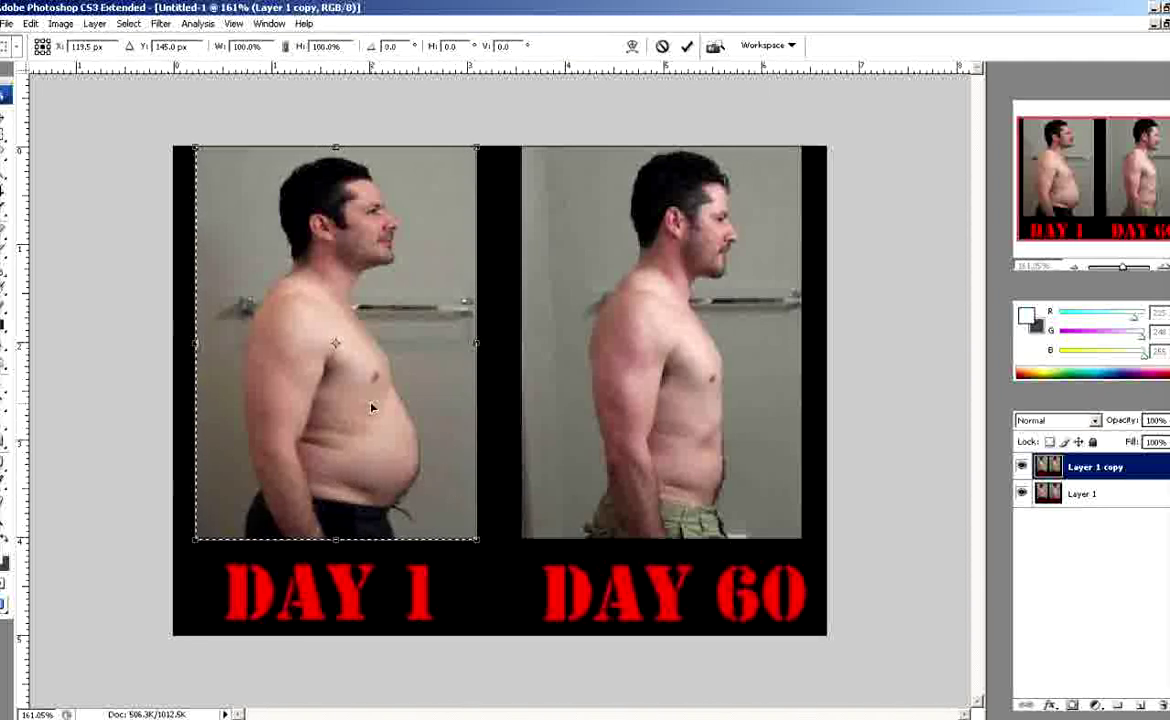
pyautogui.rightClick(371, 406)
pyautogui.click(398, 436)
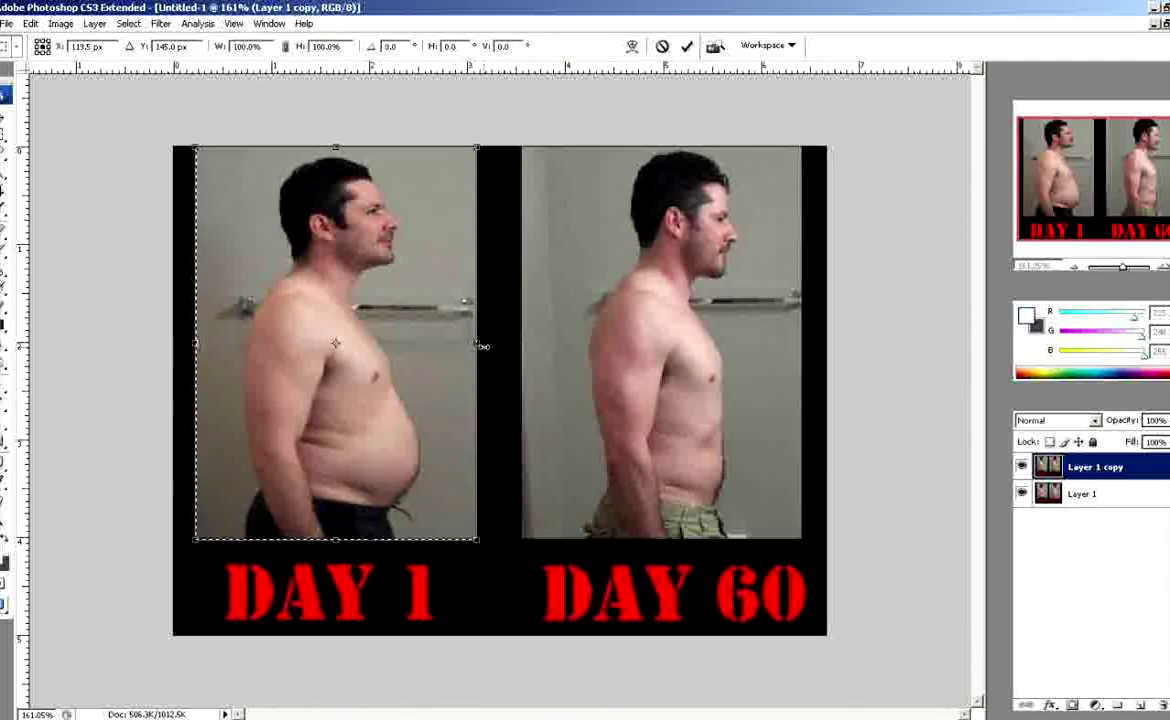
pyautogui.moveTo(477, 343)
pyautogui.mouseDown()
pyautogui.moveTo(386, 345)
pyautogui.moveTo(417, 356)
pyautogui.mouseUp()
pyautogui.moveTo(297, 440); pyautogui.dragTo(662, 436)
pyautogui.moveTo(560, 343); pyautogui.dragTo(548, 343)
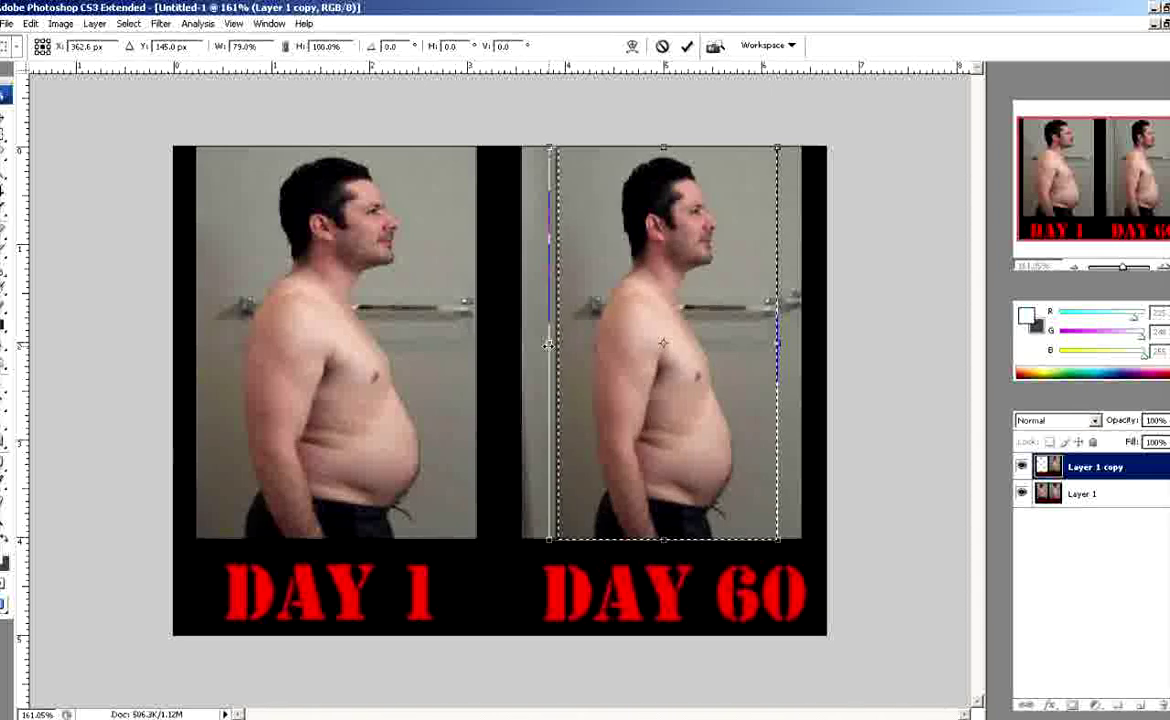
pyautogui.moveTo(624, 374); pyautogui.dragTo(637, 371)
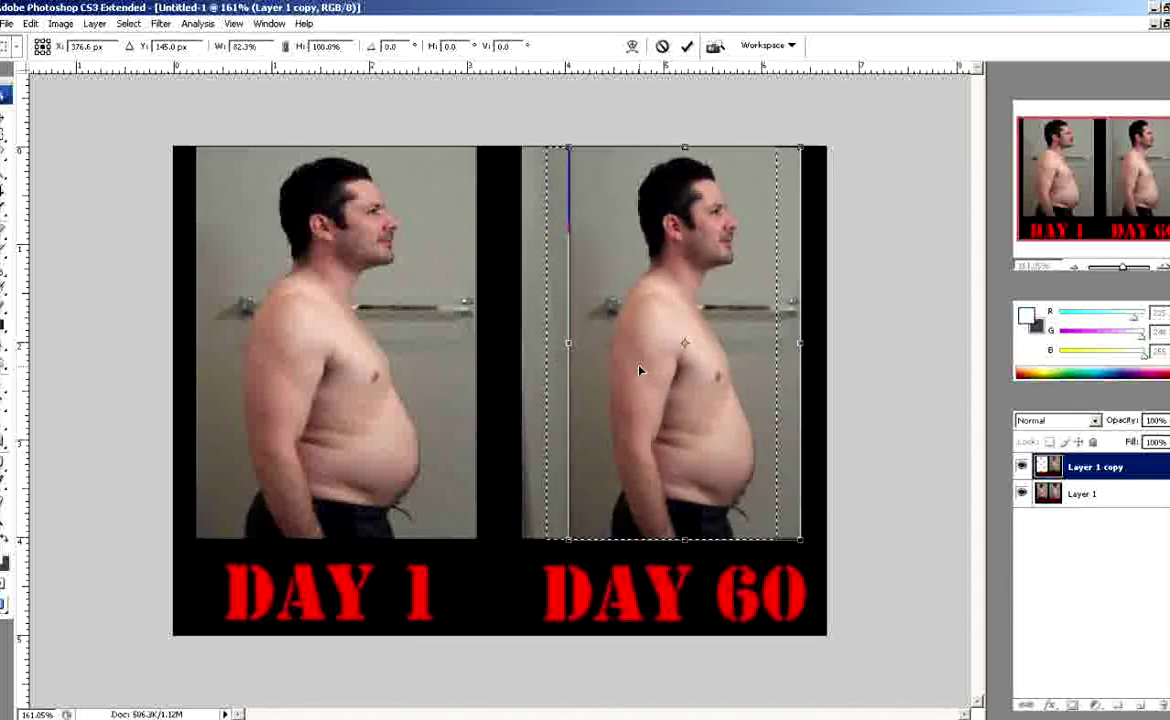
pyautogui.moveTo(566, 343); pyautogui.dragTo(553, 343)
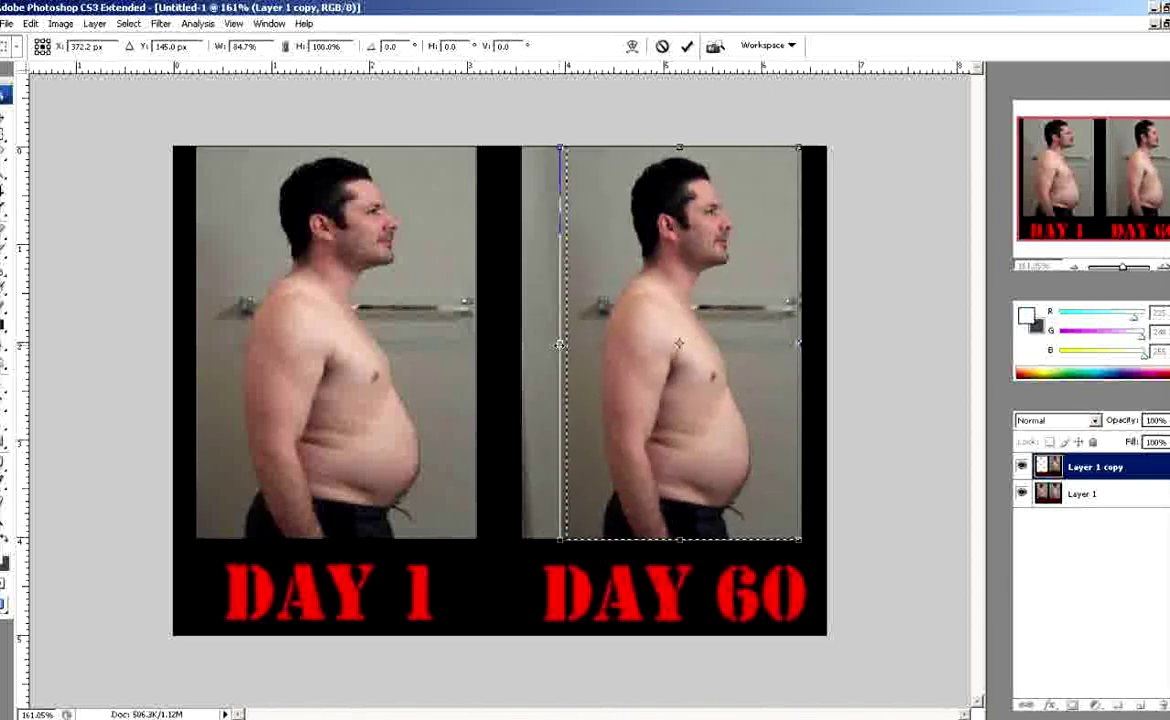
pyautogui.press('Return')
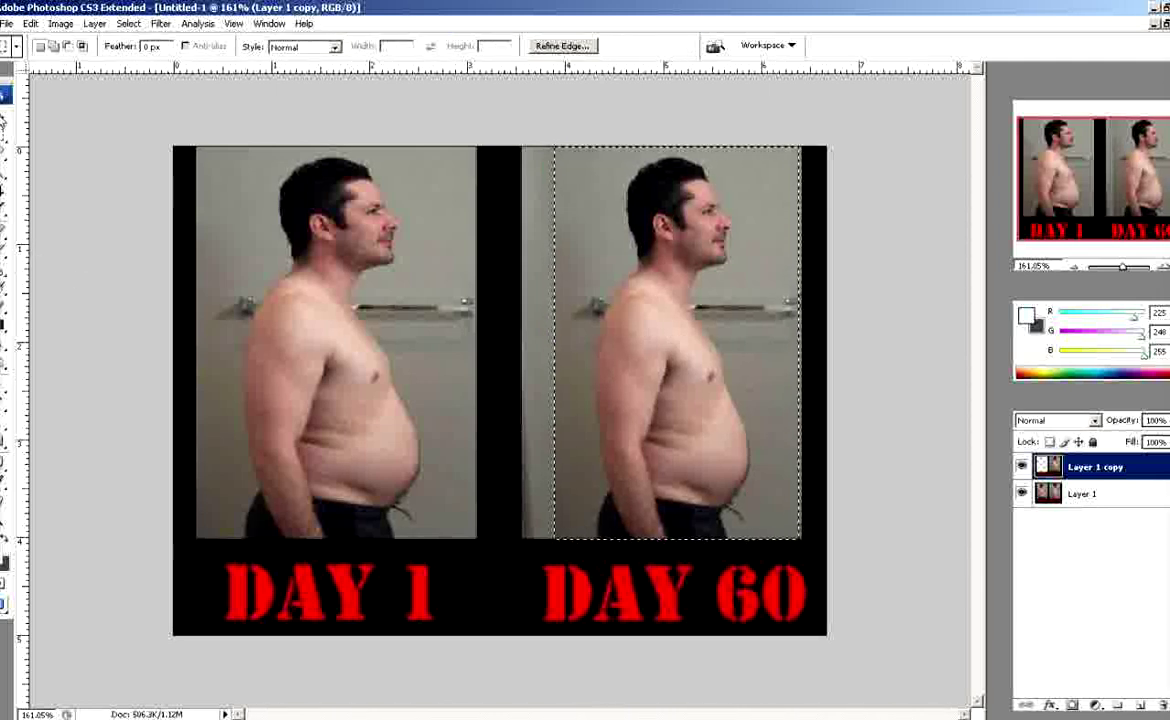
# Hide Layer 1 copy using its eye icon in the Layers panel.
pyautogui.click(1021, 467)
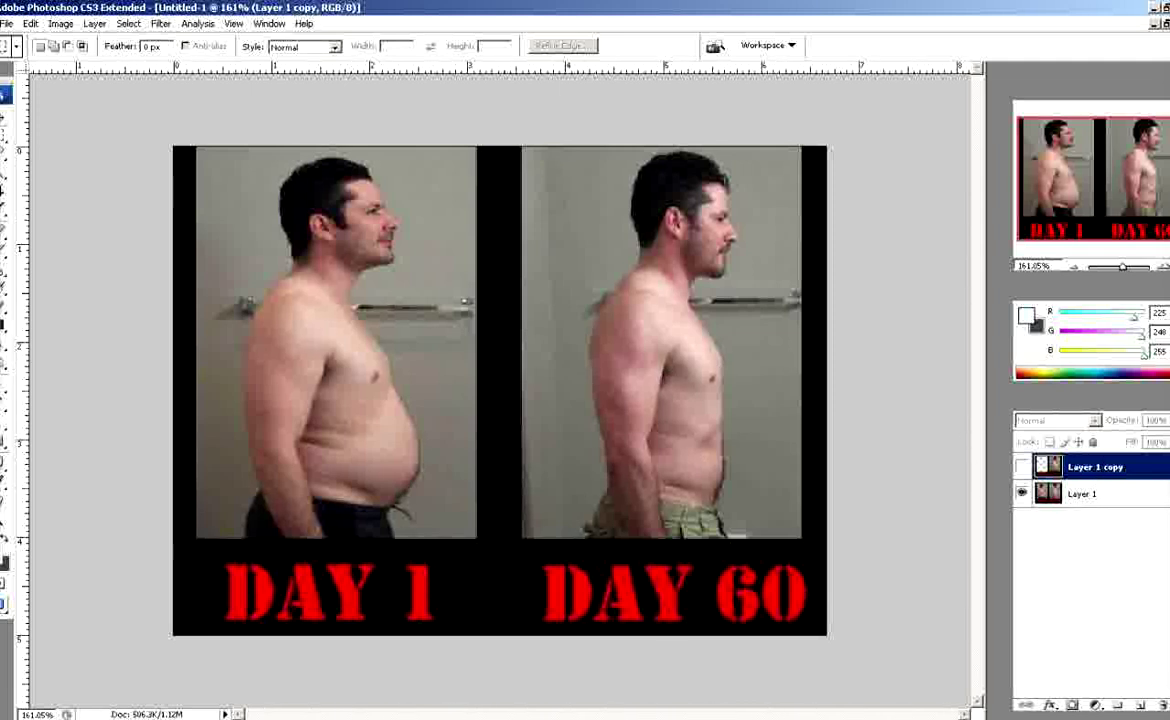
# Select the Day 60 photo area, then select the whole canvas and clear the selection.
pyautogui.press('v')
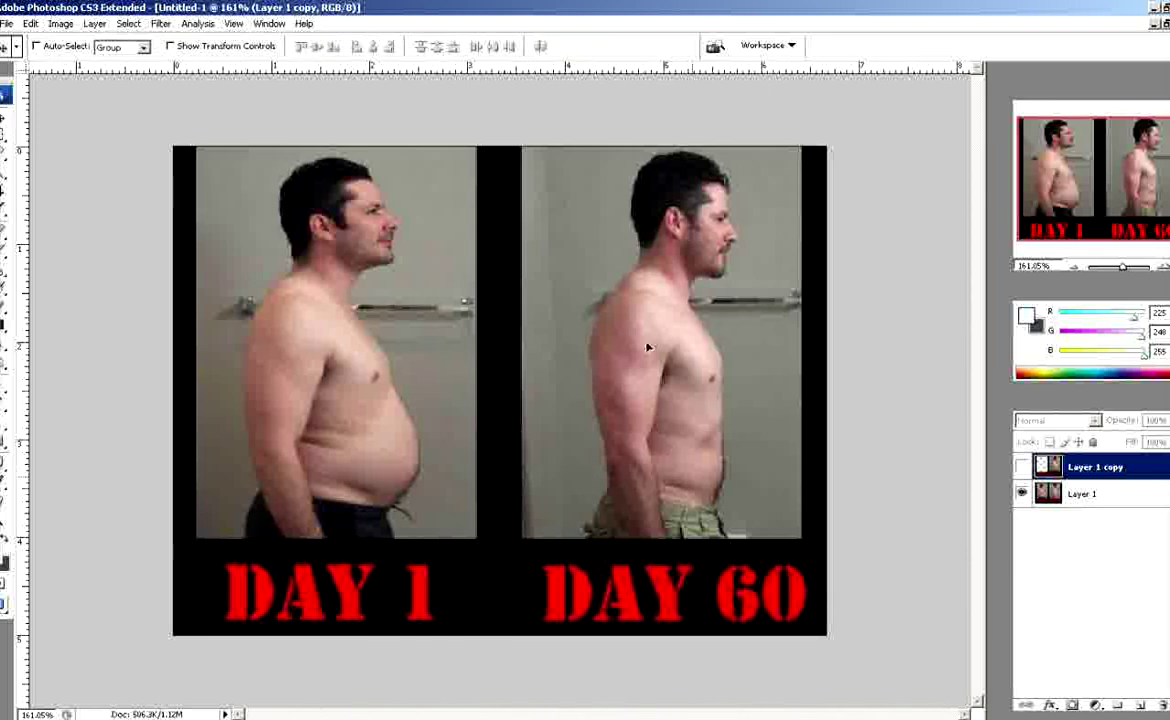
pyautogui.moveTo(1074, 474); pyautogui.dragTo(1050, 491)
pyautogui.press('m')
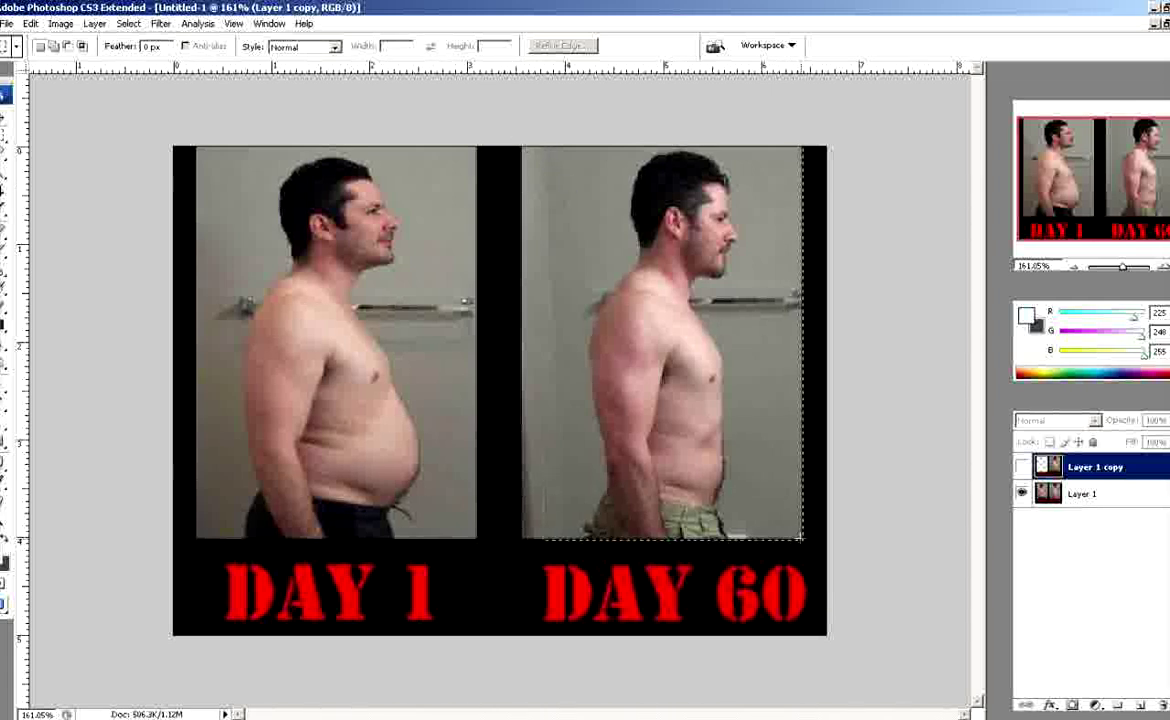
pyautogui.moveTo(784, 490); pyautogui.dragTo(801, 538)
pyautogui.rightClick(615, 431)
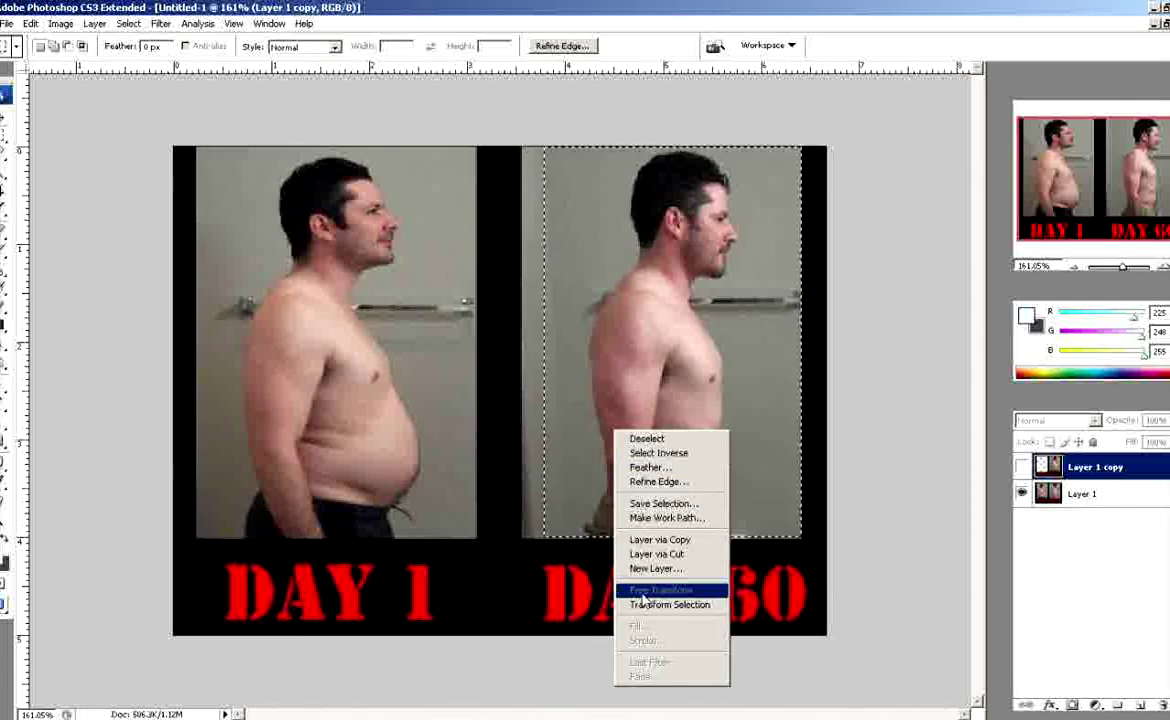
pyautogui.click(95, 23)
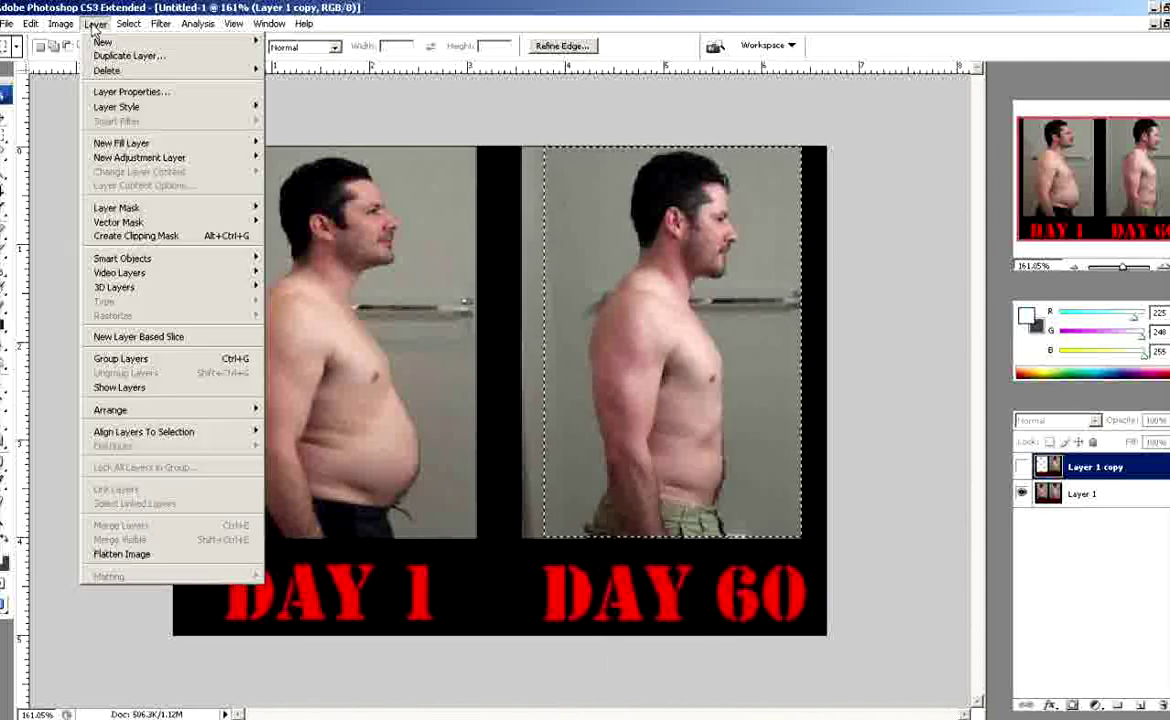
pyautogui.click(95, 23)
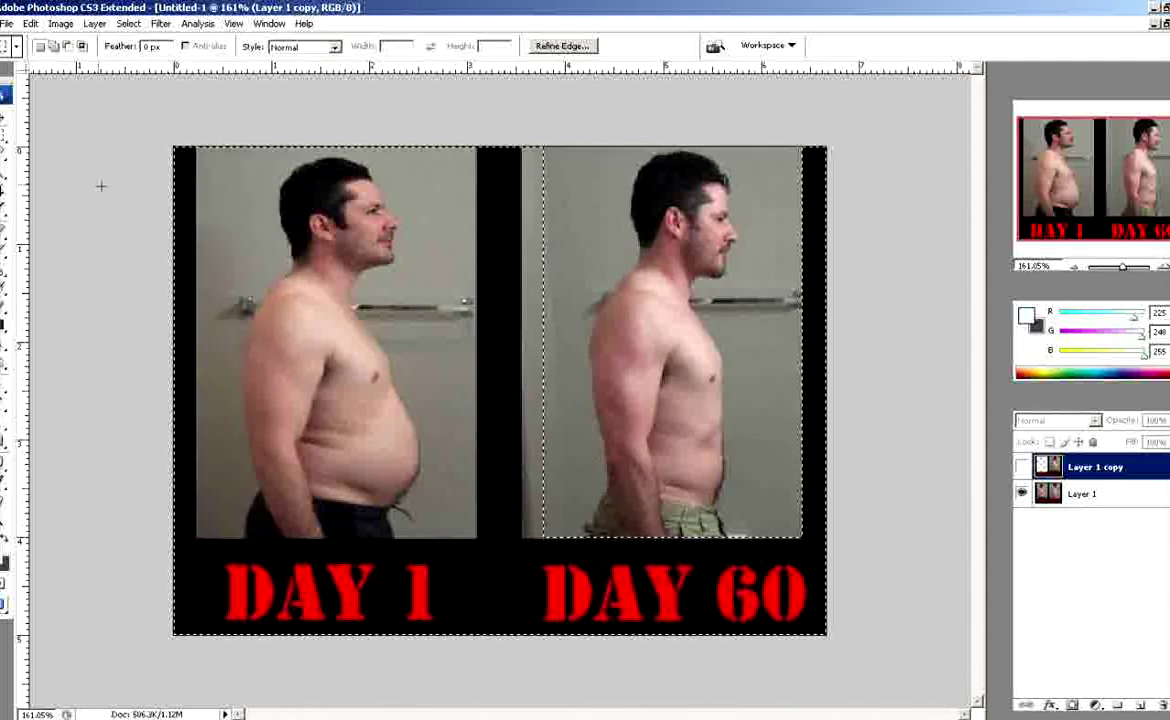
pyautogui.hotkey('ctrl', 'd')
# Show Layer 1 copy and reposition the copied photo on the canvas.
pyautogui.click(7, 112)
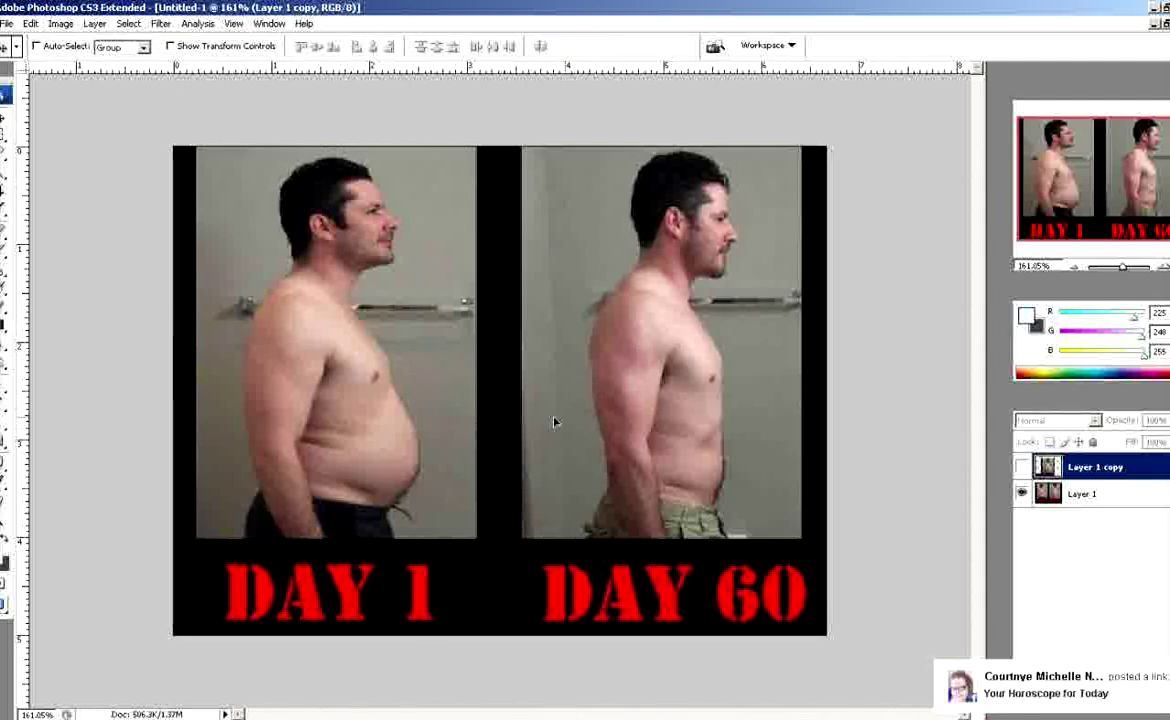
pyautogui.click(1021, 467)
pyautogui.moveTo(788, 395)
pyautogui.mouseDown()
pyautogui.moveTo(463, 395)
pyautogui.moveTo(517, 397)
pyautogui.moveTo(619, 491)
pyautogui.moveTo(438, 404)
pyautogui.moveTo(178, 341)
pyautogui.mouseUp()
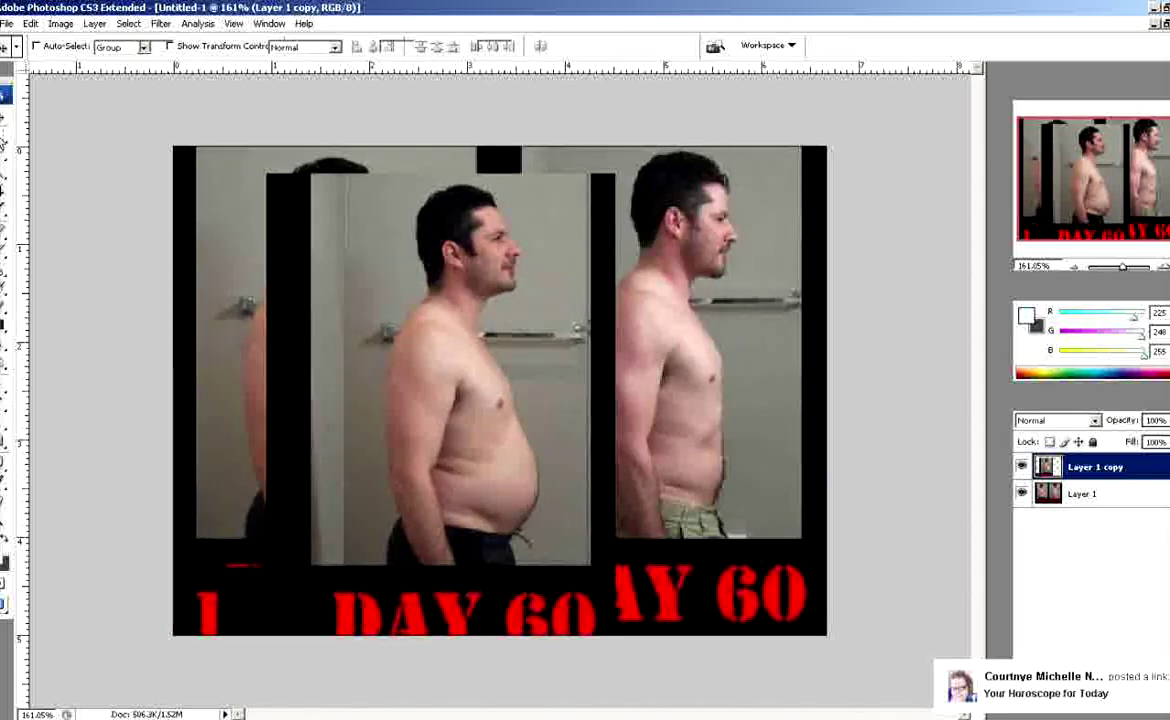
pyautogui.click(5, 120)
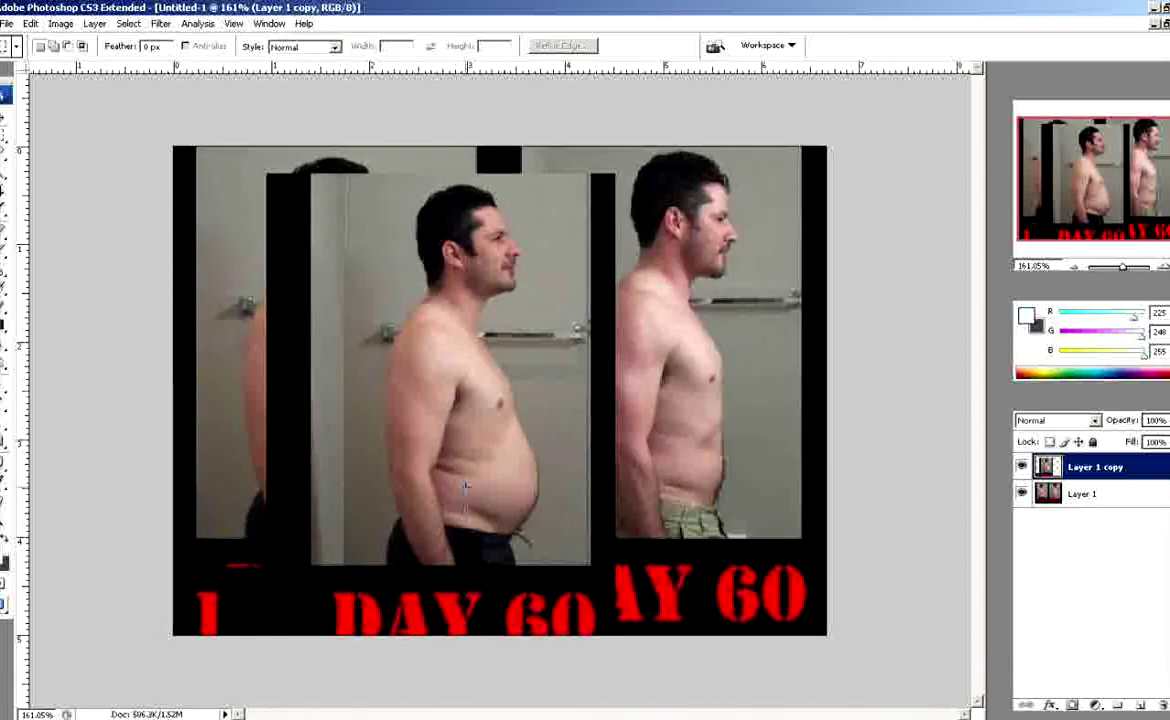
pyautogui.click(6, 108)
pyautogui.moveTo(360, 300)
pyautogui.mouseDown()
pyautogui.moveTo(410, 375)
pyautogui.moveTo(366, 445)
pyautogui.mouseUp()
# Select the centre photo area, attempt a layer via copy, and move the copy right.
pyautogui.press('m')
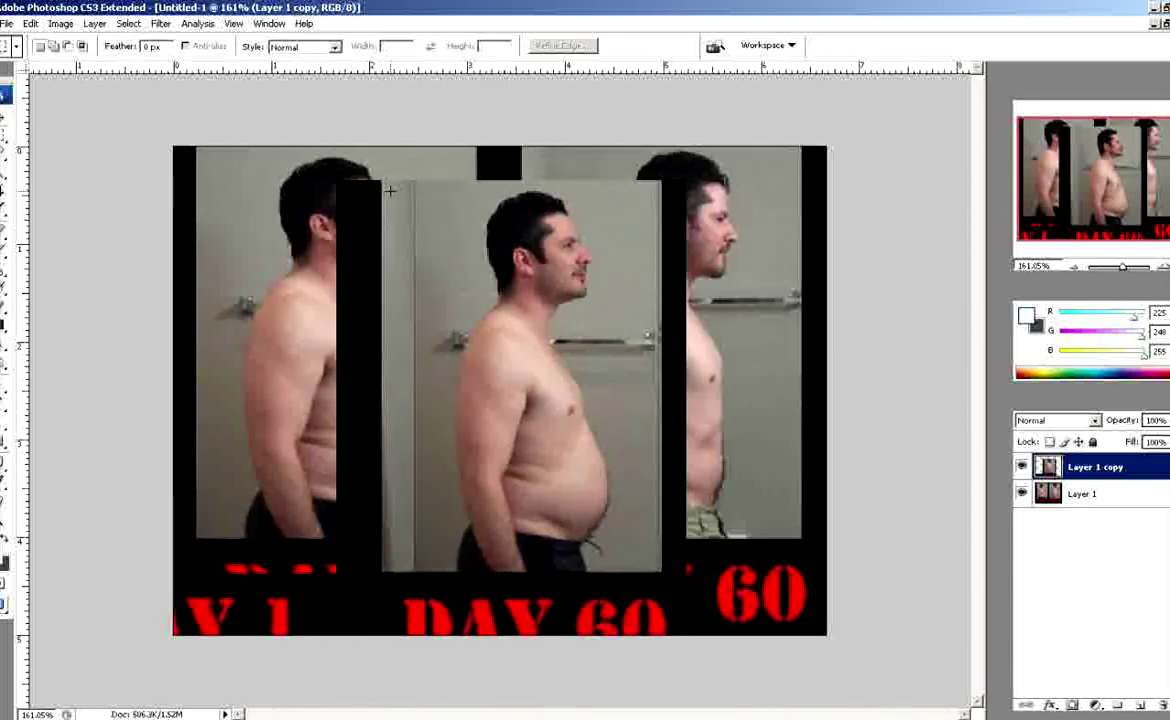
pyautogui.moveTo(382, 180); pyautogui.dragTo(661, 570)
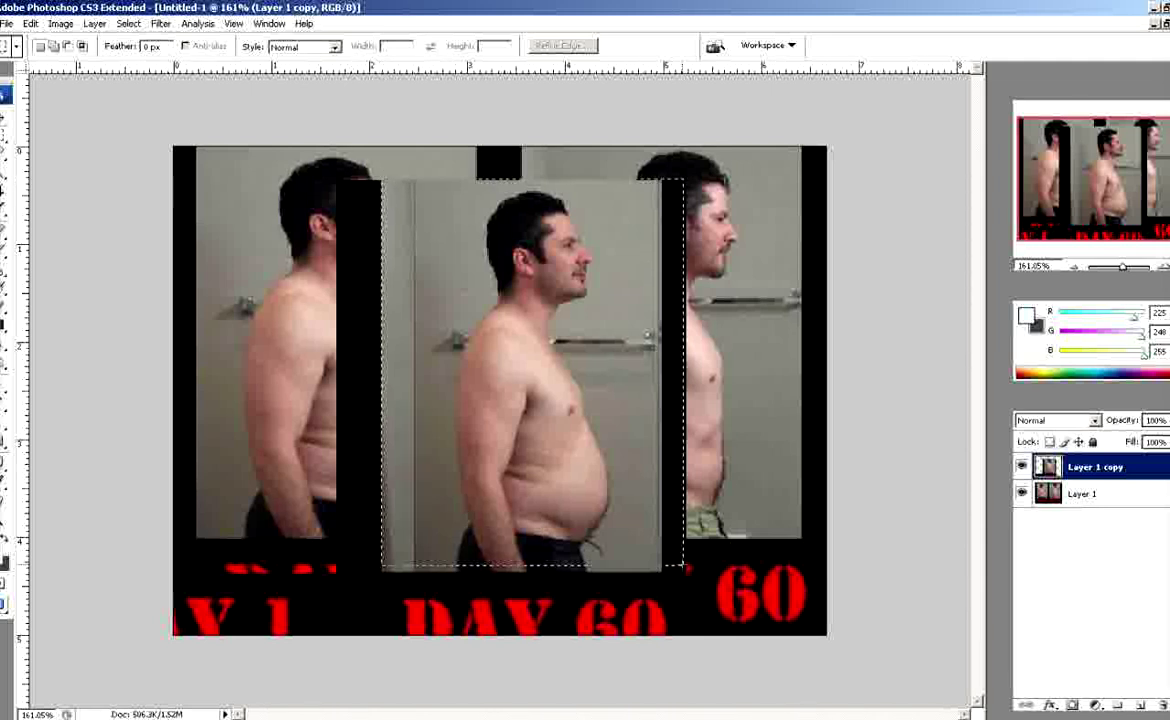
pyautogui.rightClick(601, 235)
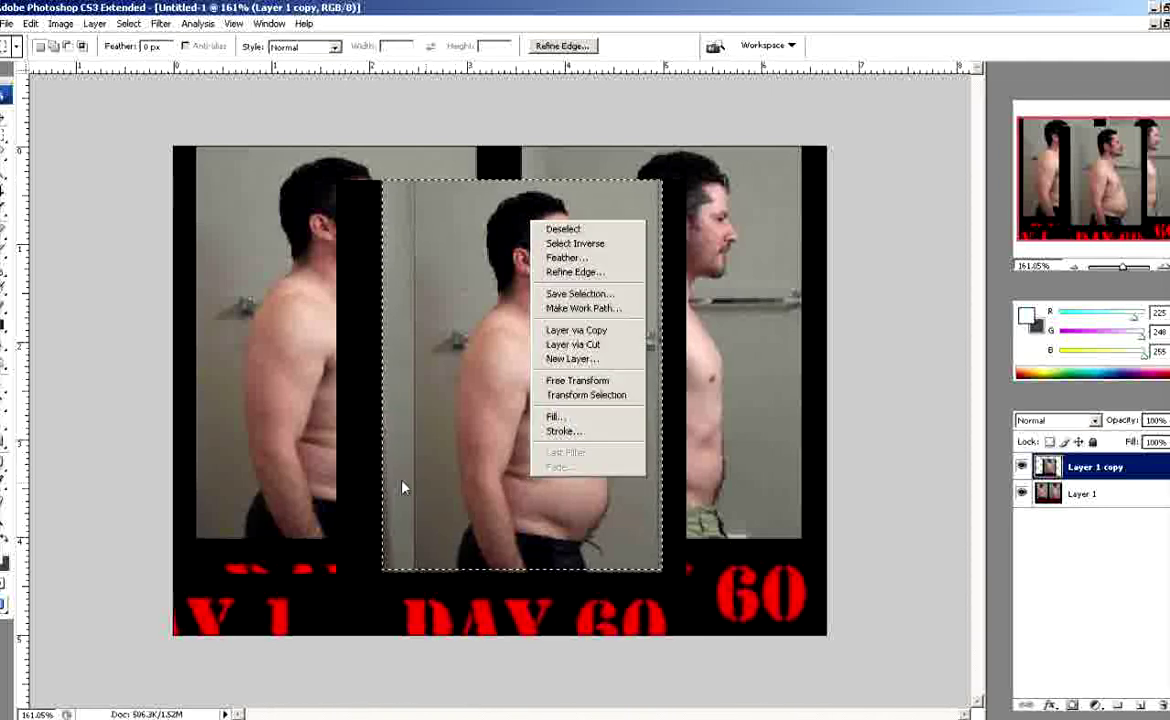
pyautogui.click(452, 457)
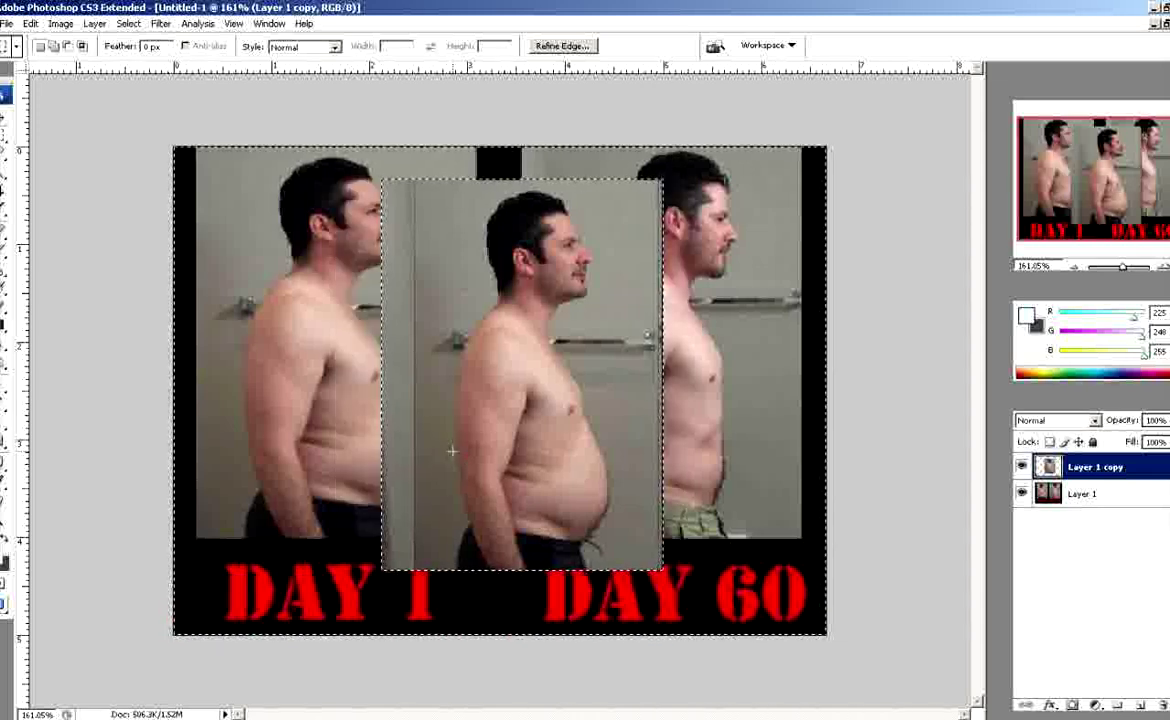
pyautogui.hotkey('ctrl', 'j')
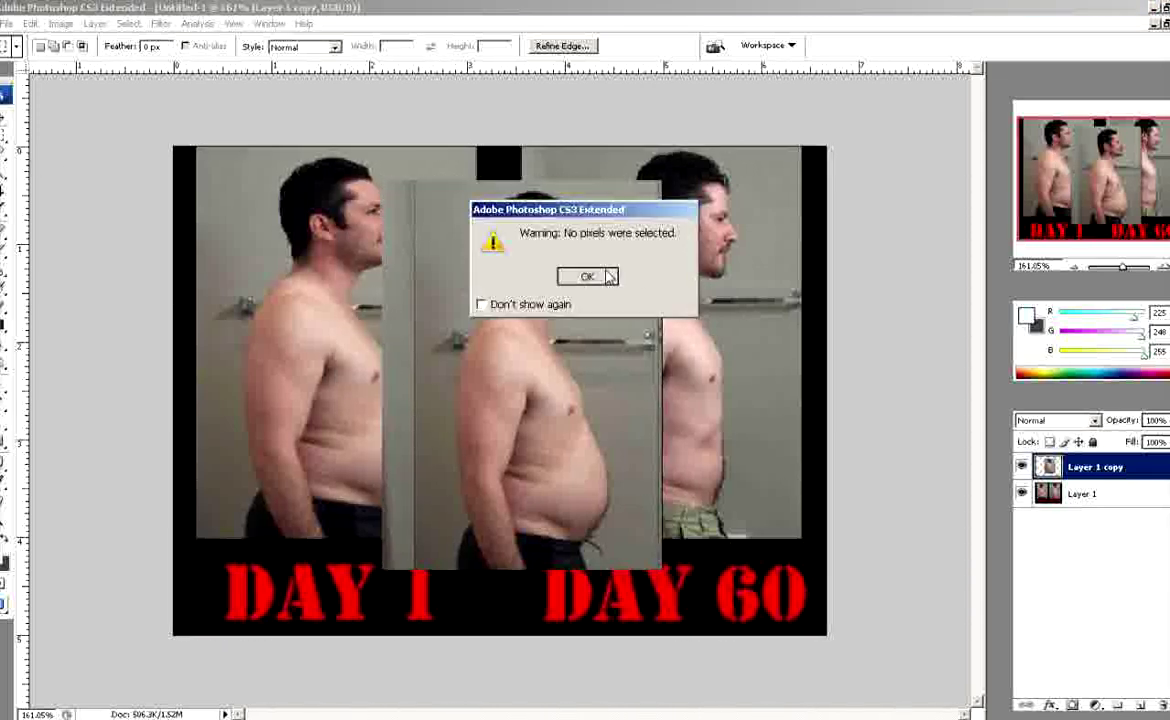
pyautogui.press('Return')
pyautogui.press('v')
pyautogui.moveTo(405, 321)
pyautogui.mouseDown()
pyautogui.moveTo(526, 328)
pyautogui.moveTo(545, 210)
pyautogui.mouseUp()
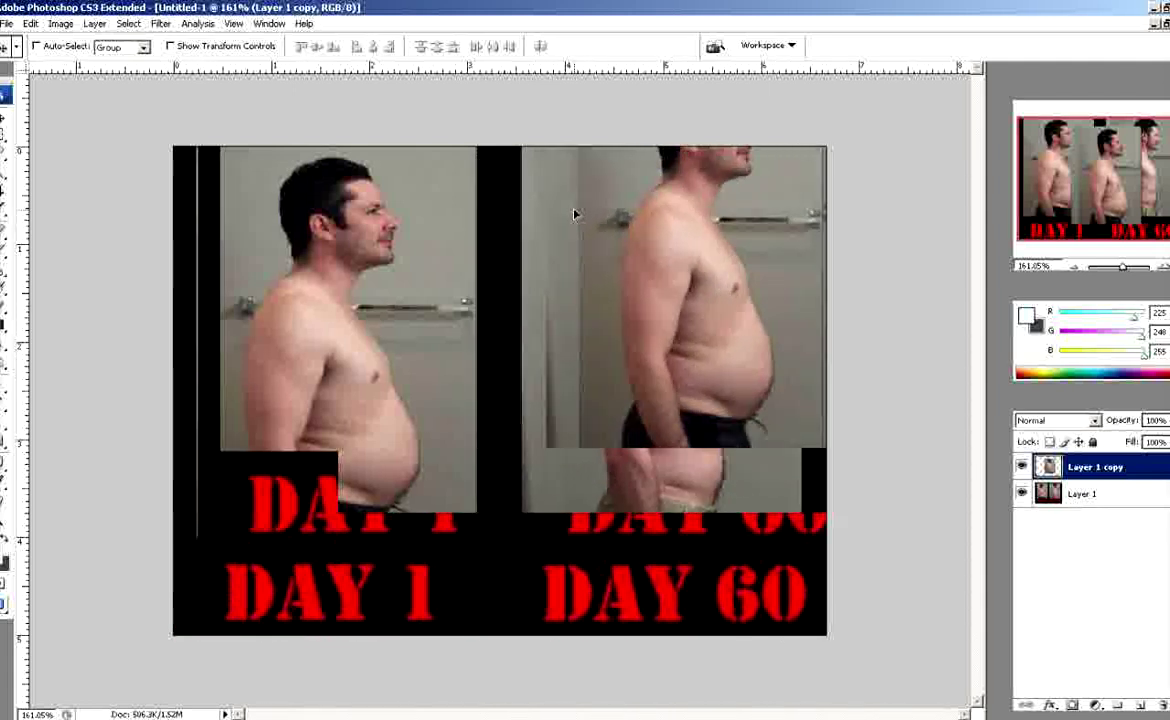
# Delete the overlapping black strips from the top layer and move the figure over the Day 60 panel.
pyautogui.press('g')
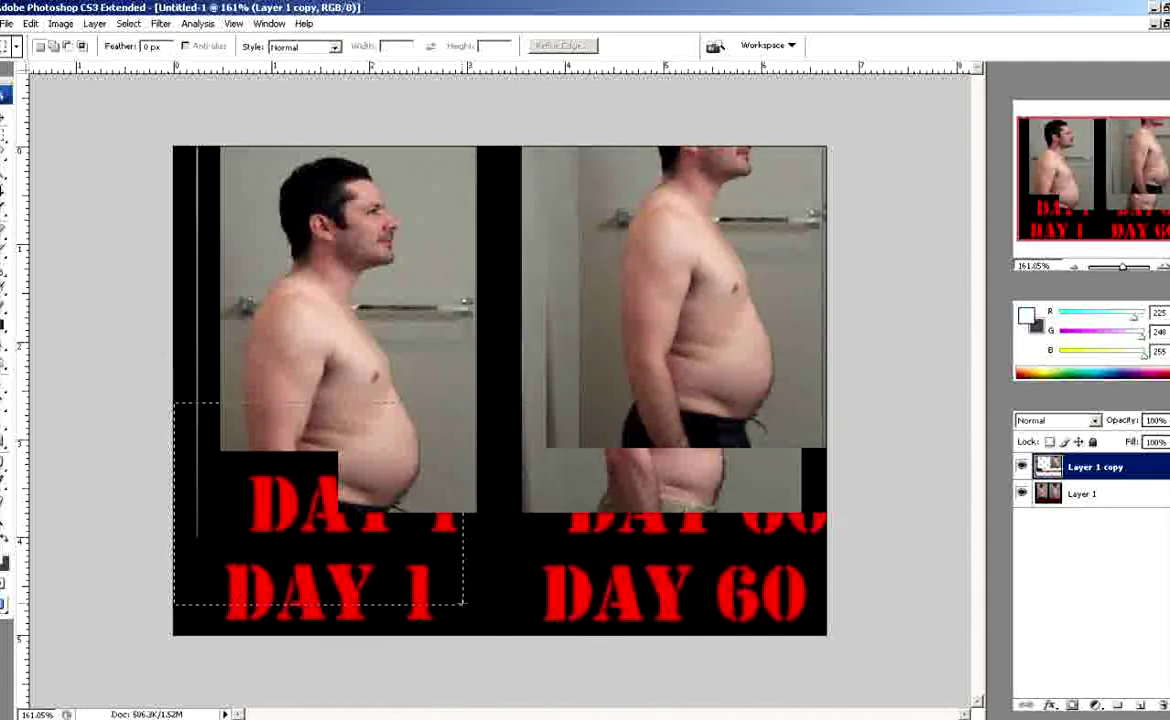
pyautogui.moveTo(517, 617); pyautogui.dragTo(496, 627)
pyautogui.press('Delete')
pyautogui.hotkey('ctrl', 'd')
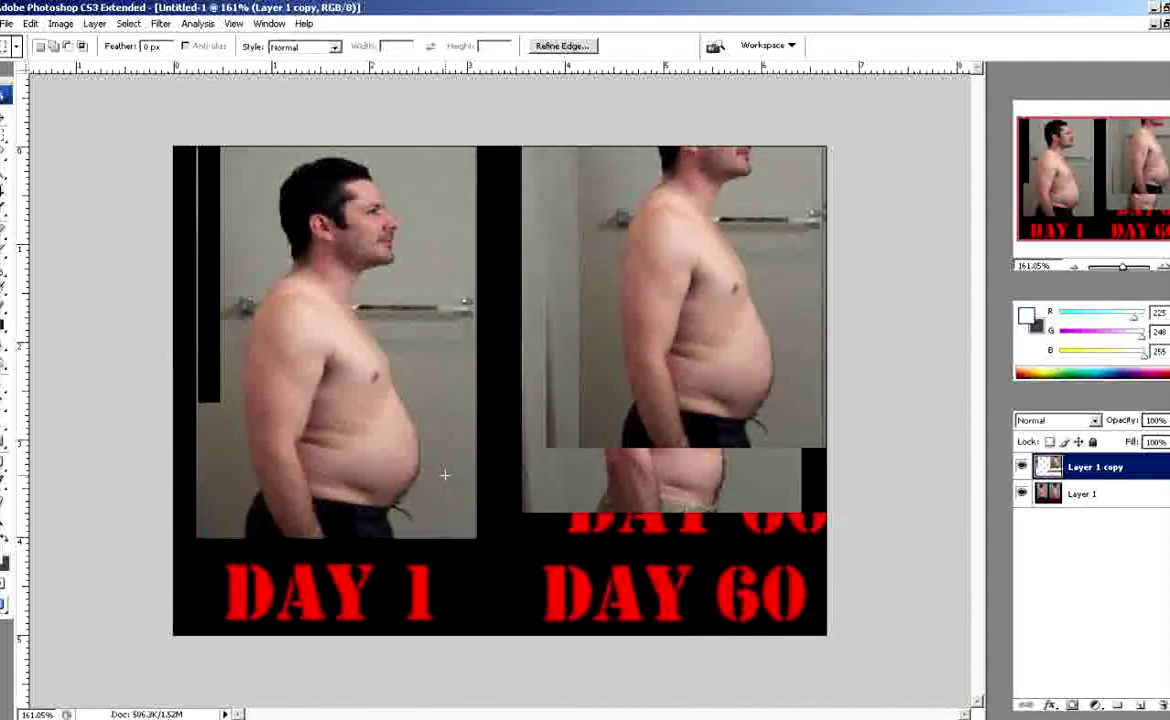
pyautogui.moveTo(444, 477); pyautogui.dragTo(830, 543)
pyautogui.press('Delete')
pyautogui.hotkey('ctrl', 'd')
pyautogui.moveTo(123, 104); pyautogui.dragTo(247, 541)
pyautogui.press('Delete')
pyautogui.hotkey('ctrl', 'd')
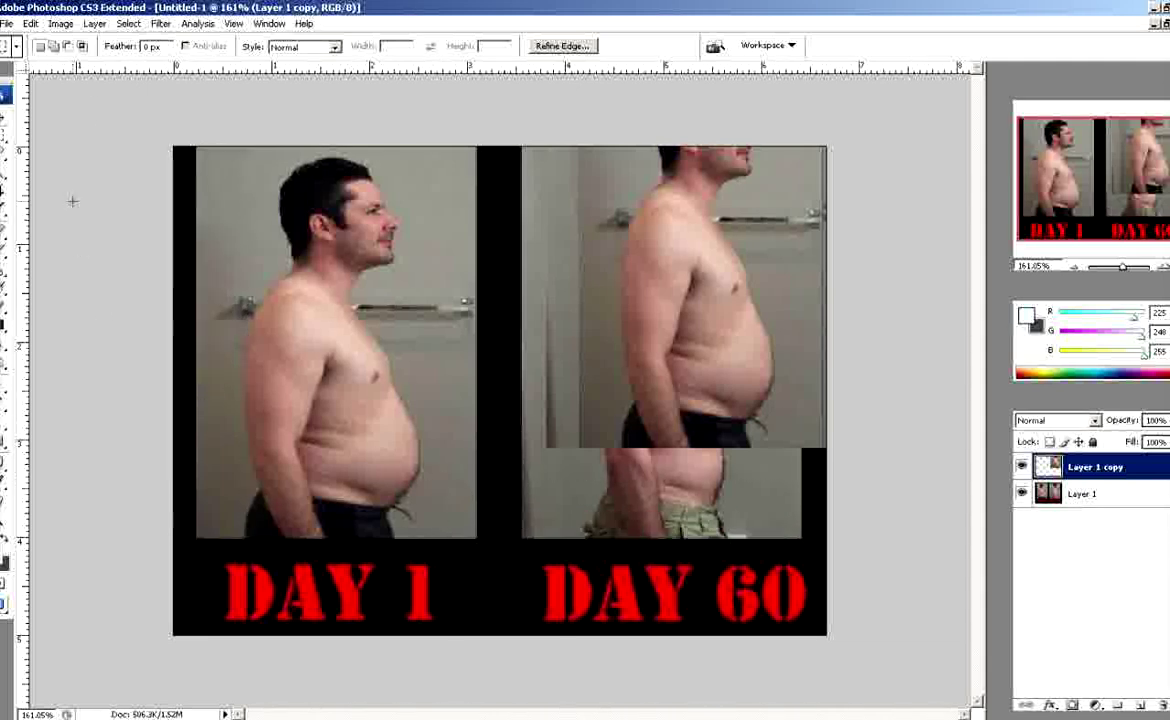
pyautogui.press('v')
pyautogui.moveTo(468, 507)
pyautogui.mouseDown()
pyautogui.moveTo(728, 507)
pyautogui.moveTo(556, 472)
pyautogui.moveTo(381, 465)
pyautogui.moveTo(433, 614)
pyautogui.moveTo(418, 400)
pyautogui.moveTo(655, 470)
pyautogui.moveTo(658, 458)
pyautogui.mouseUp()
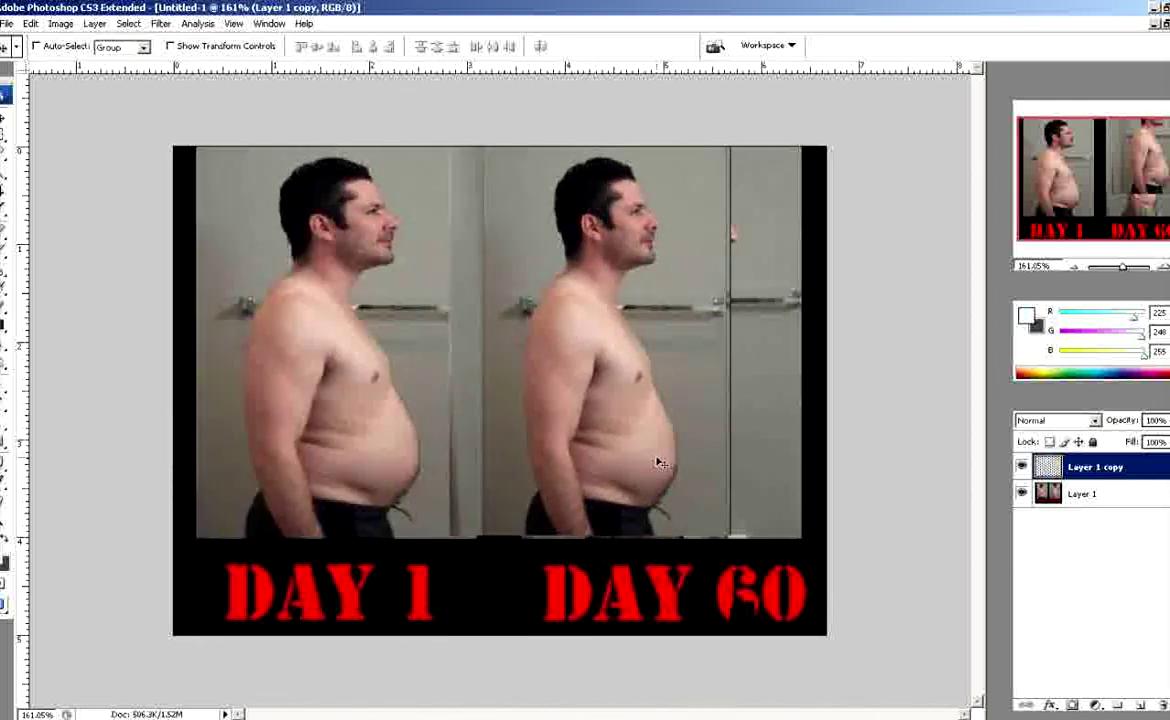
# Clear the stray selection and apply a perspective skew to the copied figure's bottom edge.
pyautogui.press('m')
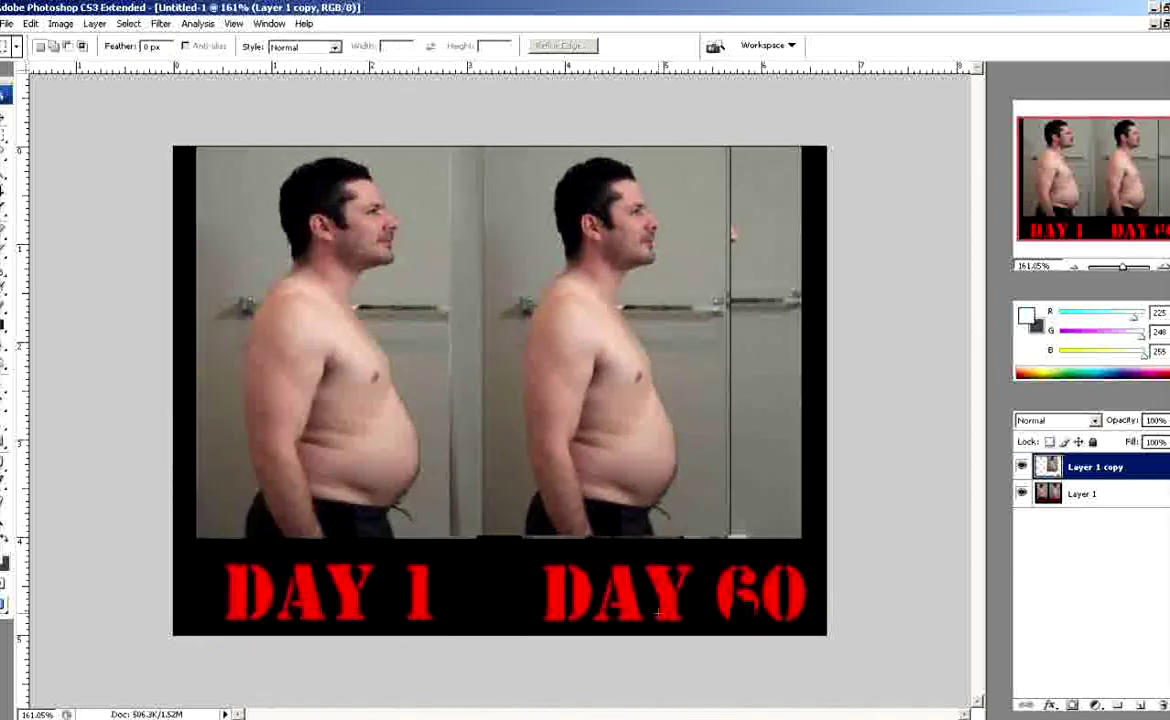
pyautogui.moveTo(653, 569); pyautogui.dragTo(762, 630)
pyautogui.click(695, 337)
pyautogui.hotkey('ctrl', 't')
pyautogui.rightClick(648, 340)
pyautogui.click(650, 446)
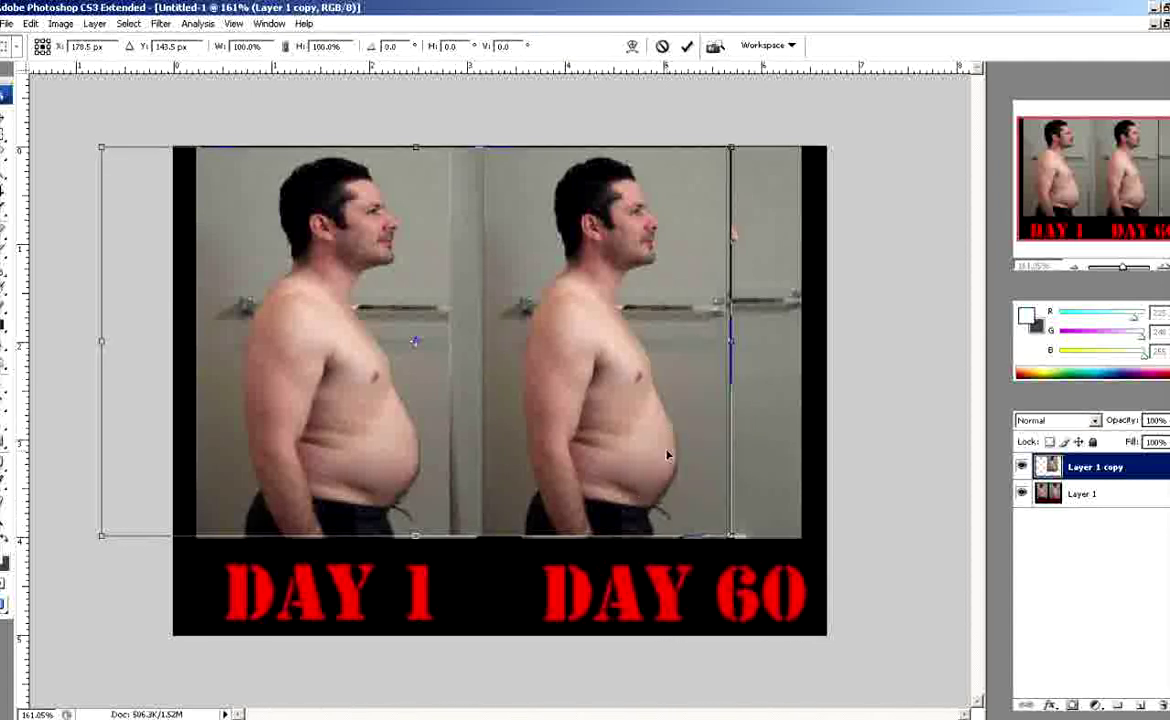
pyautogui.moveTo(733, 554); pyautogui.dragTo(692, 558)
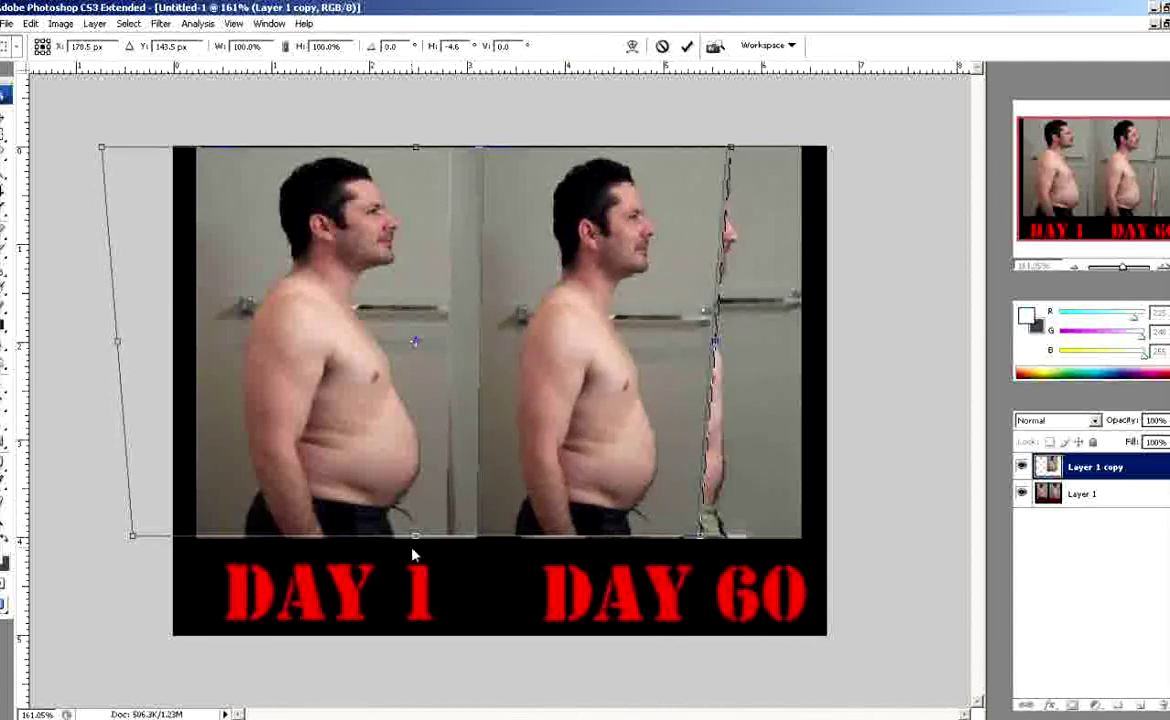
pyautogui.moveTo(413, 555); pyautogui.dragTo(454, 545)
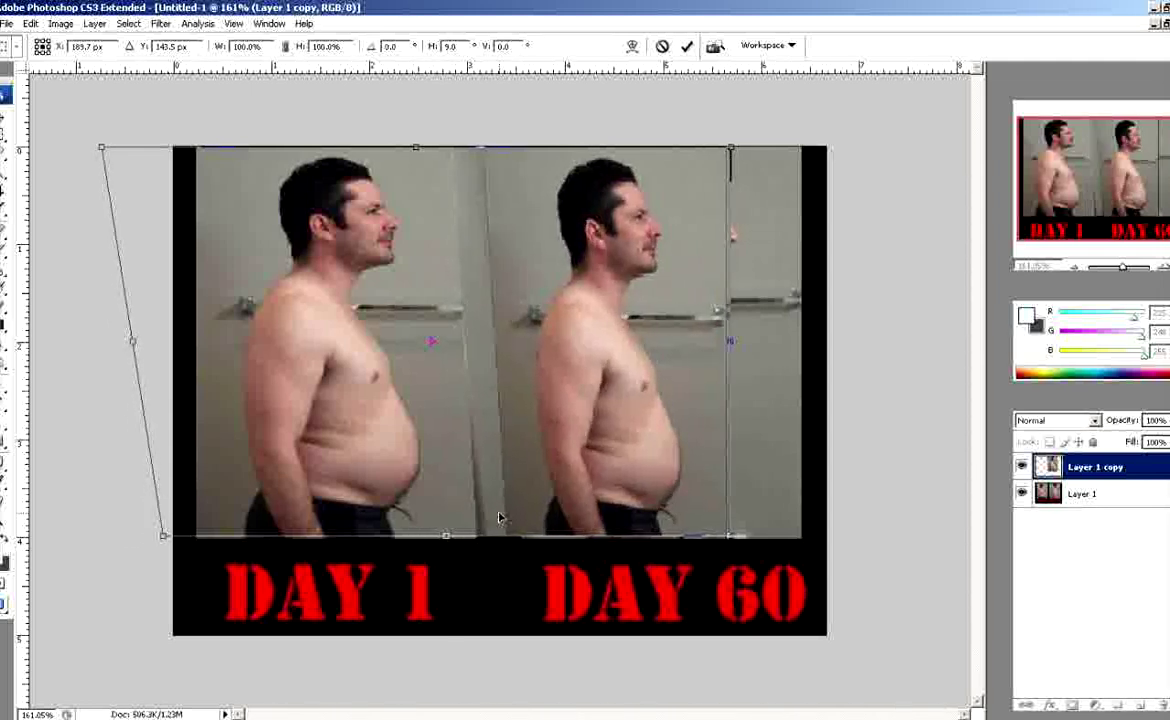
pyautogui.press('Return')
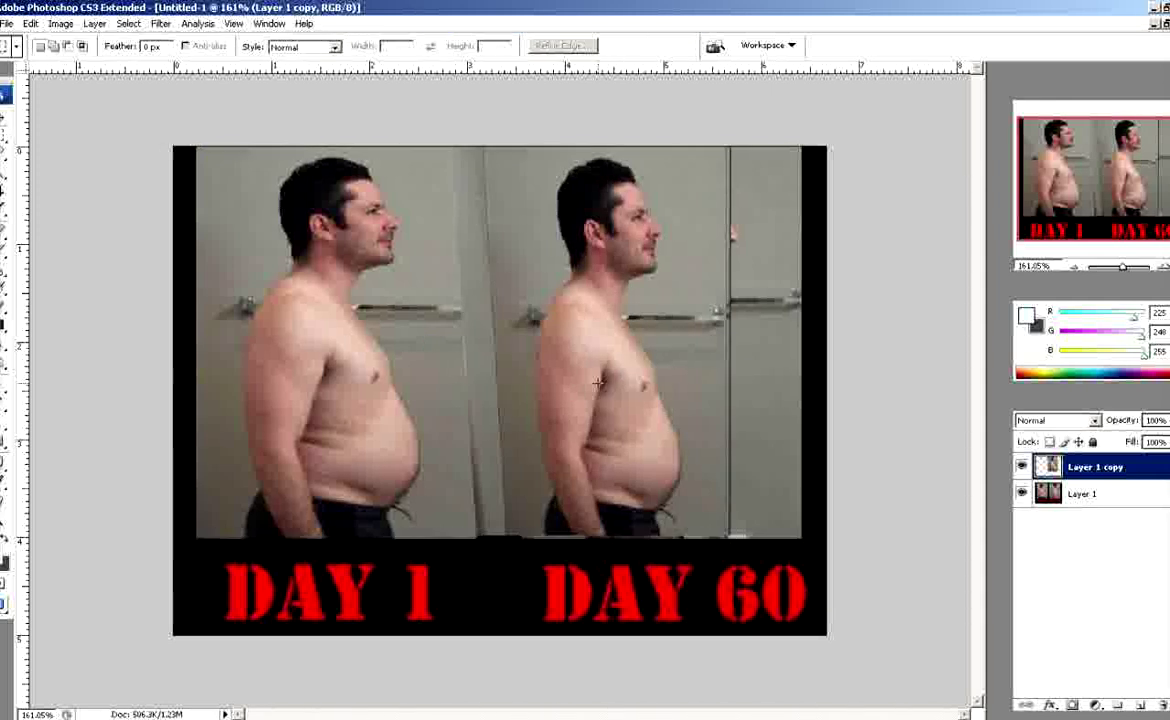
# Shift the copied figure right, then about 40 px left between the two figures.
pyautogui.press('v')
pyautogui.moveTo(320, 381); pyautogui.dragTo(405, 381)
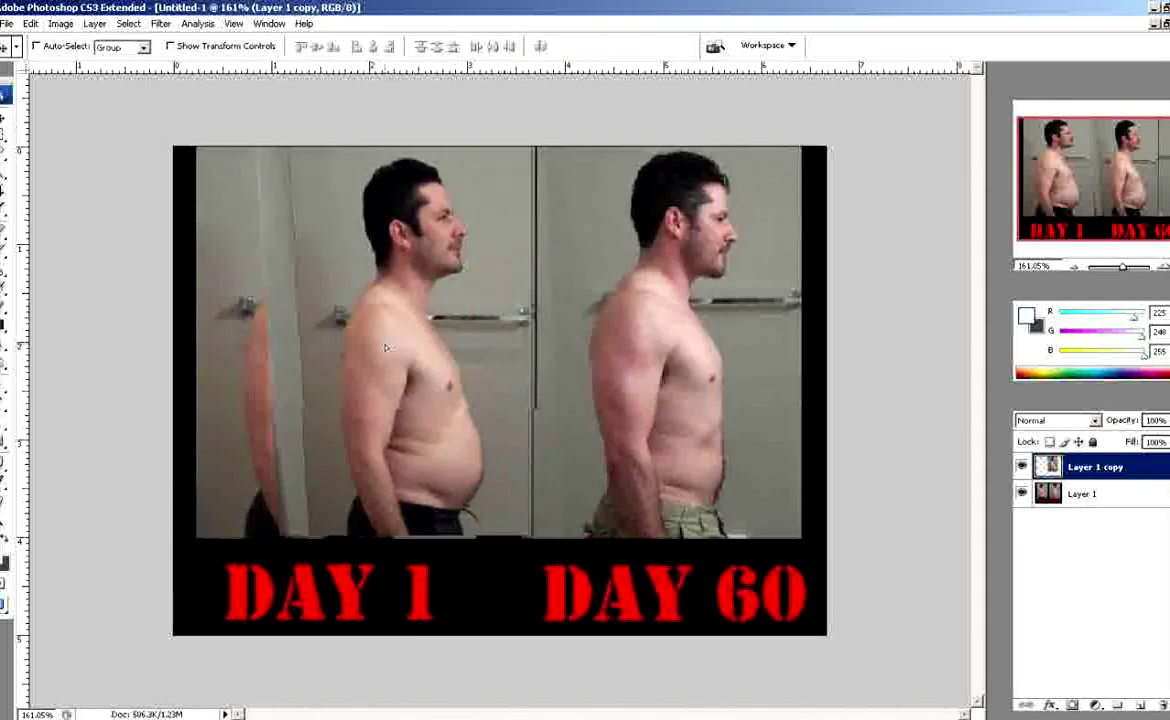
pyautogui.hotkey('shift', 'Right')
pyautogui.hotkey('shift', 'Right')
pyautogui.hotkey('shift', 'Right')
pyautogui.hotkey('shift', 'Right')
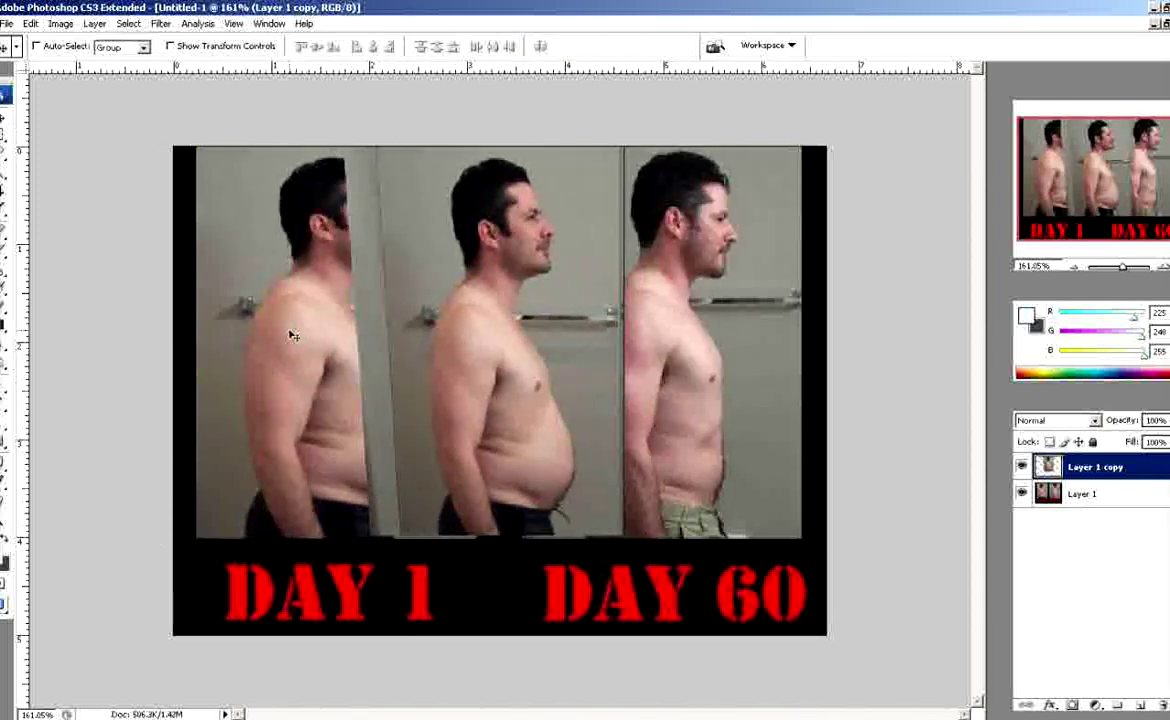
pyautogui.hotkey('shift', 'Left')
pyautogui.hotkey('shift', 'Left')
pyautogui.hotkey('shift', 'Left')
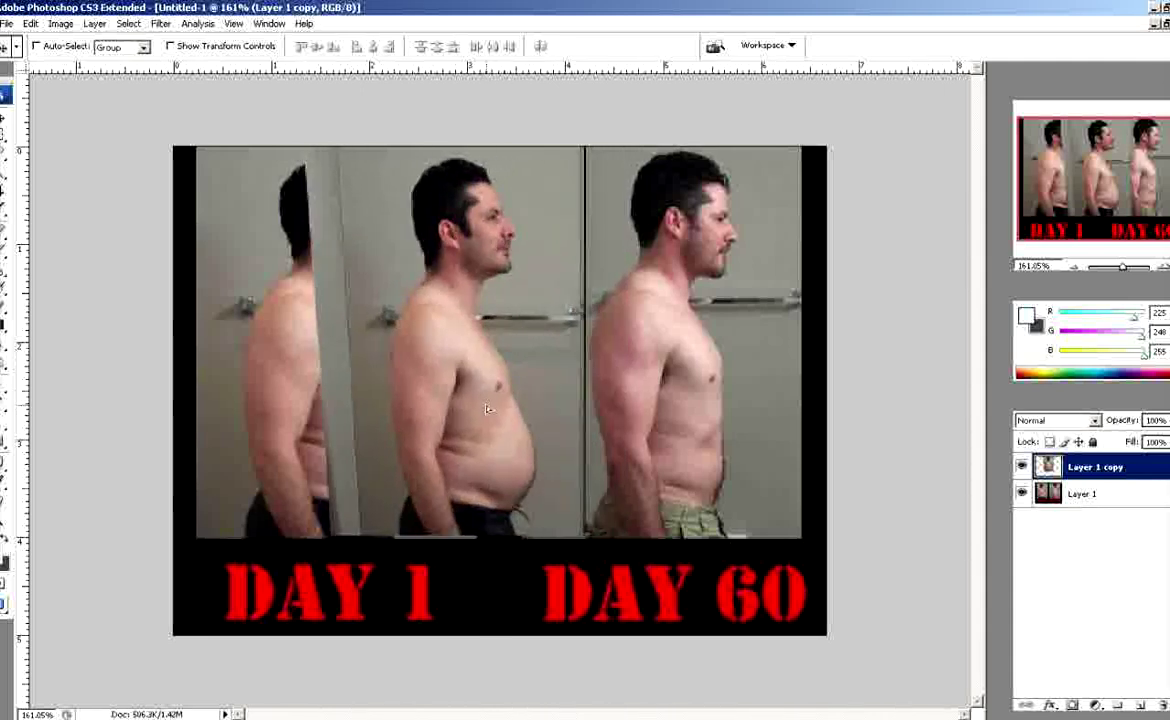
# Open Liquify on the top layer and push the belly edge inward with Forward Warp.
pyautogui.click(161, 23)
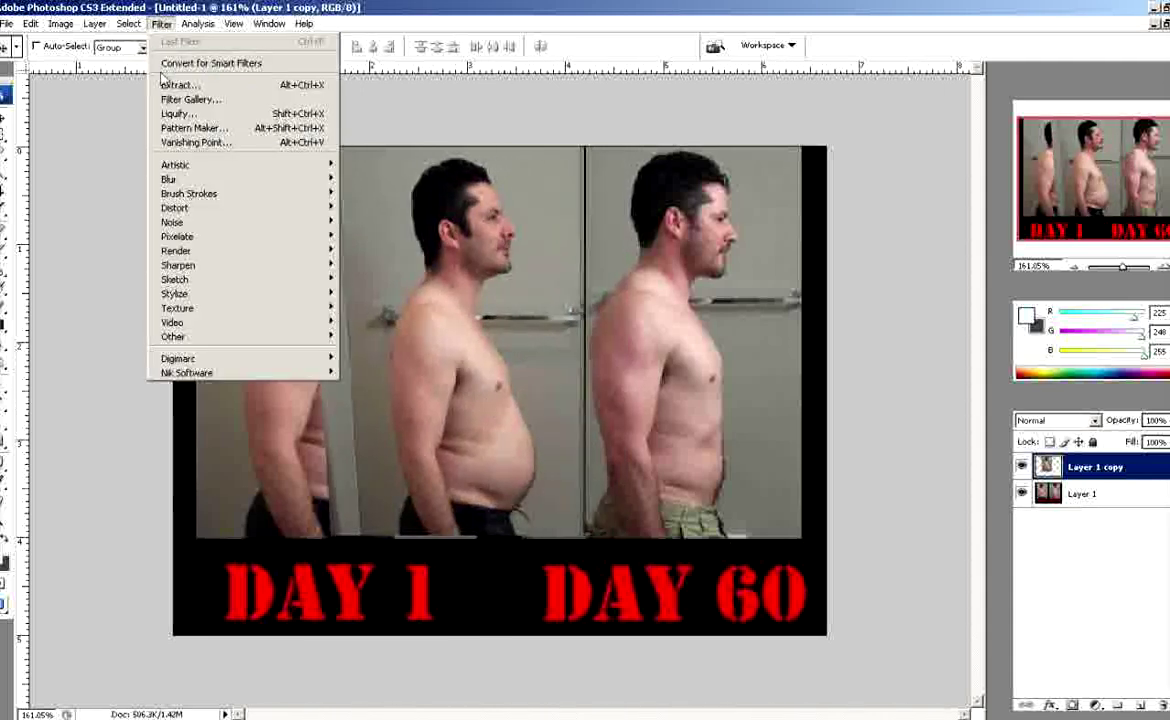
pyautogui.click(175, 114)
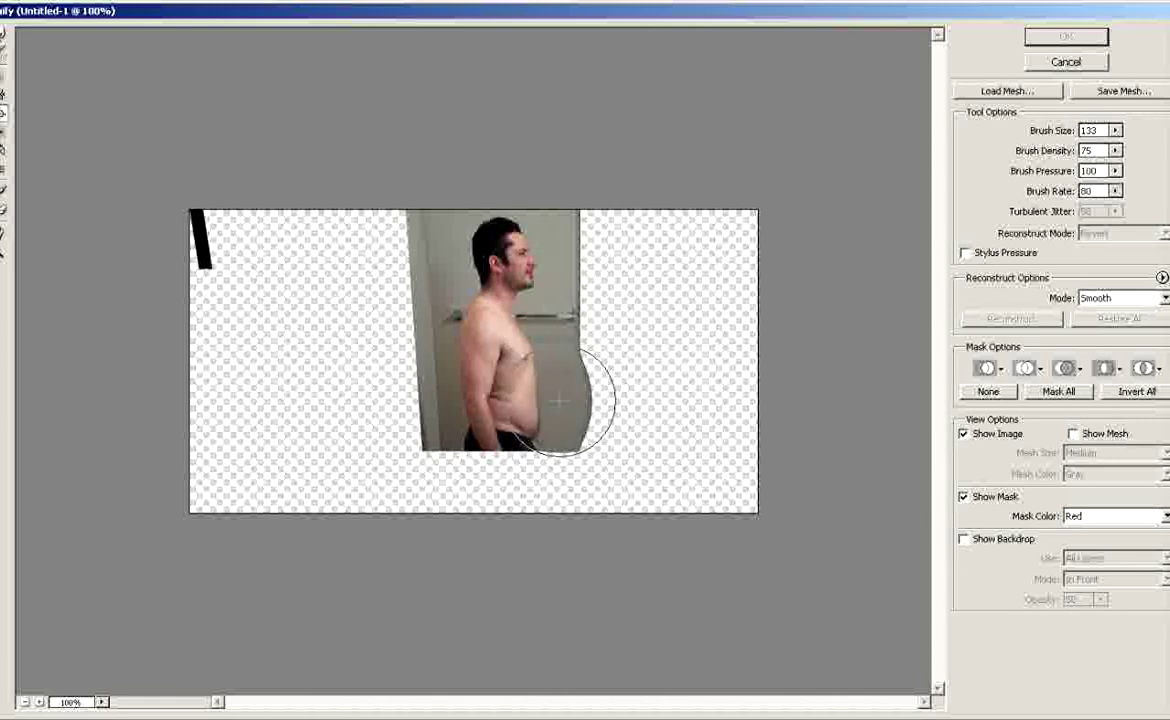
pyautogui.moveTo(570, 390); pyautogui.dragTo(582, 400)
pyautogui.hotkey('ctrl', 'z')
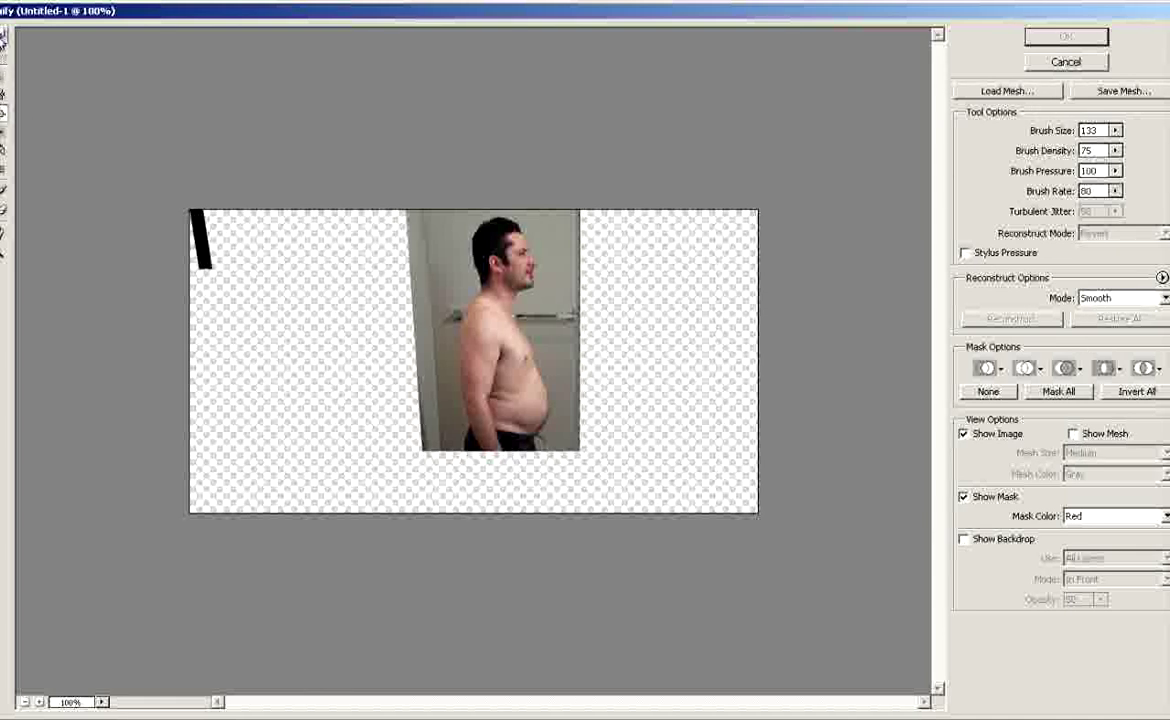
pyautogui.click(4, 33)
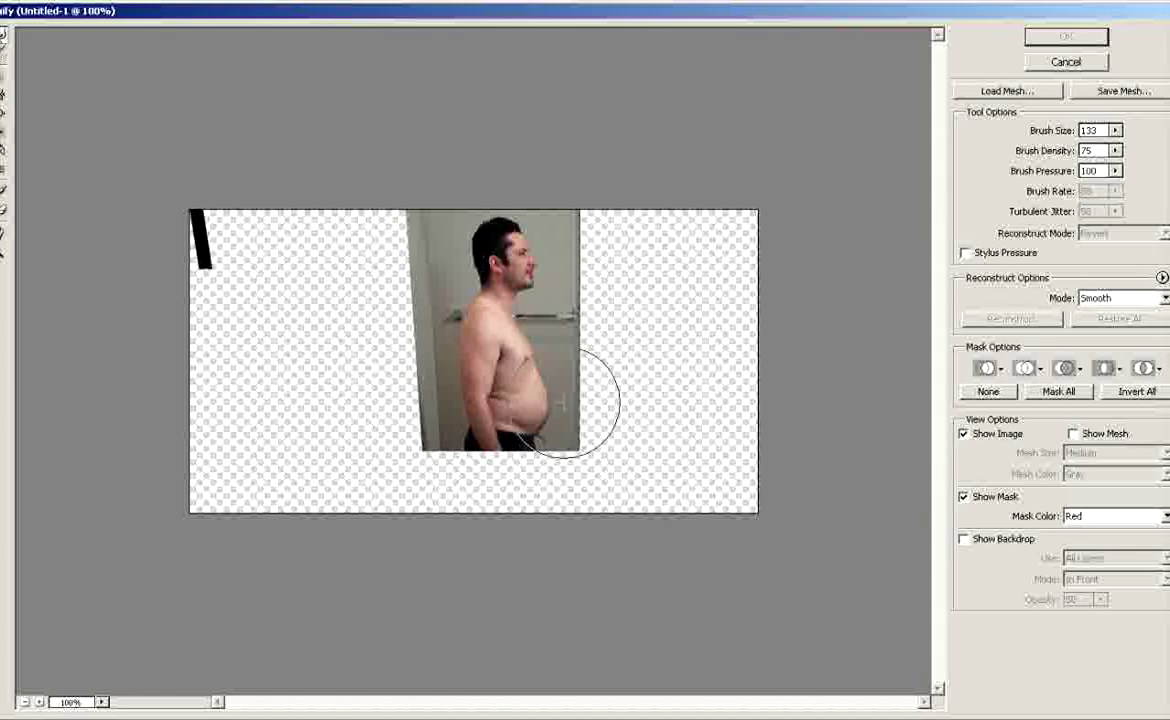
pyautogui.moveTo(587, 392); pyautogui.dragTo(562, 425)
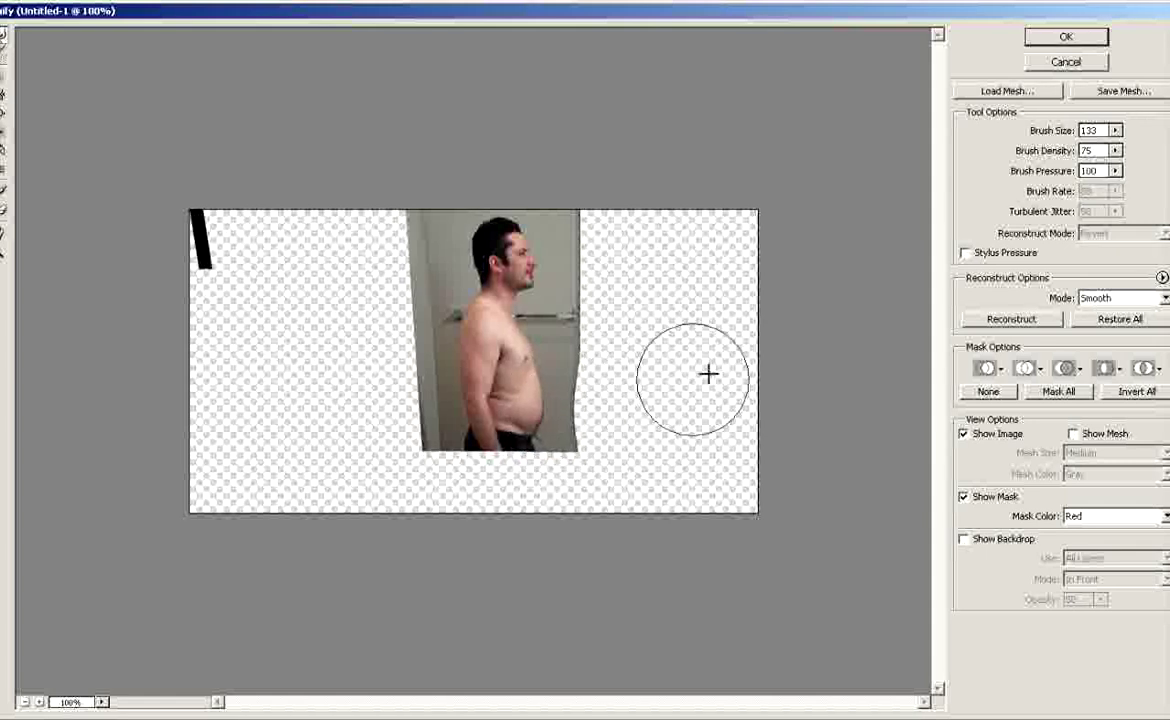
# Tuck in the belly outline with warp brush sizes 103 and 67, then apply Liquify.
pyautogui.moveTo(1116, 130); pyautogui.dragTo(955, 145)
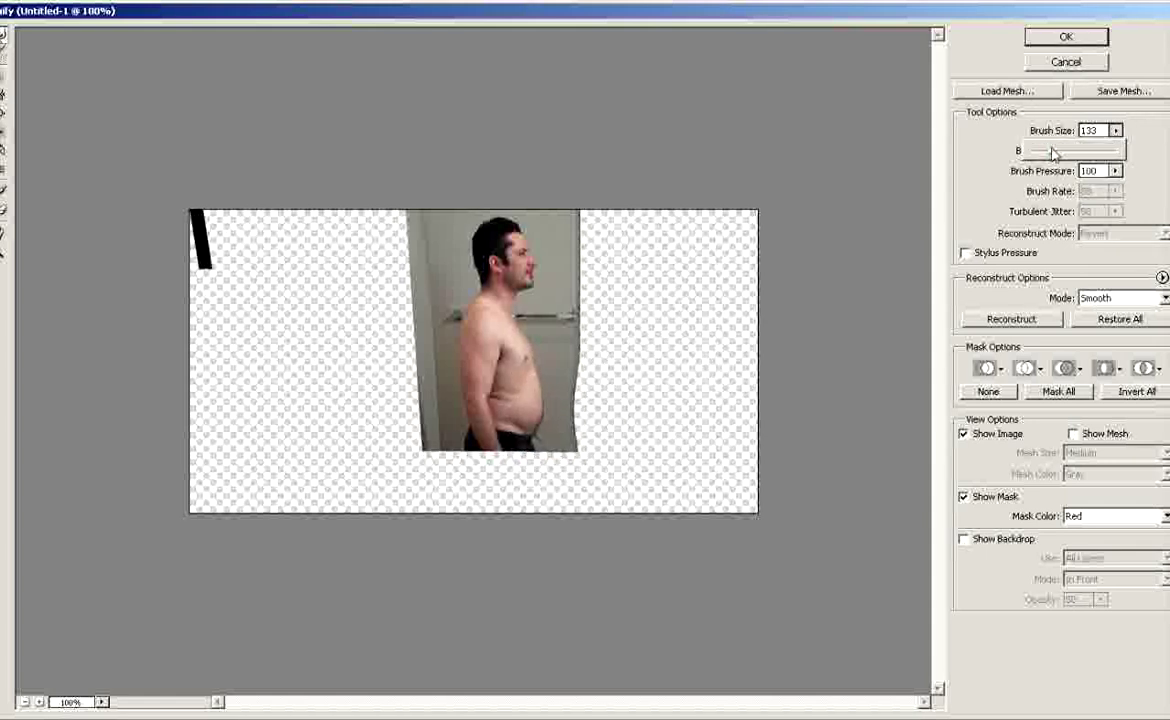
pyautogui.moveTo(467, 366)
pyautogui.mouseDown()
pyautogui.moveTo(548, 408)
pyautogui.moveTo(546, 382)
pyautogui.mouseUp()
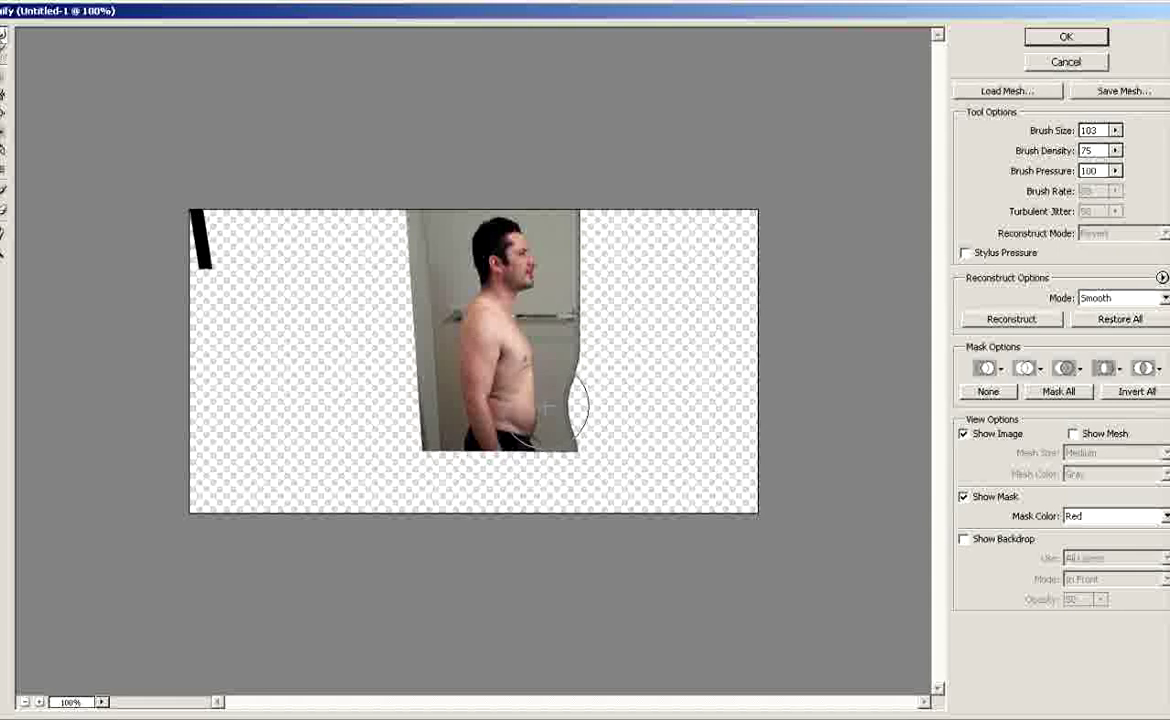
pyautogui.moveTo(543, 383)
pyautogui.mouseDown()
pyautogui.moveTo(545, 412)
pyautogui.moveTo(540, 356)
pyautogui.moveTo(548, 415)
pyautogui.moveTo(537, 410)
pyautogui.mouseUp()
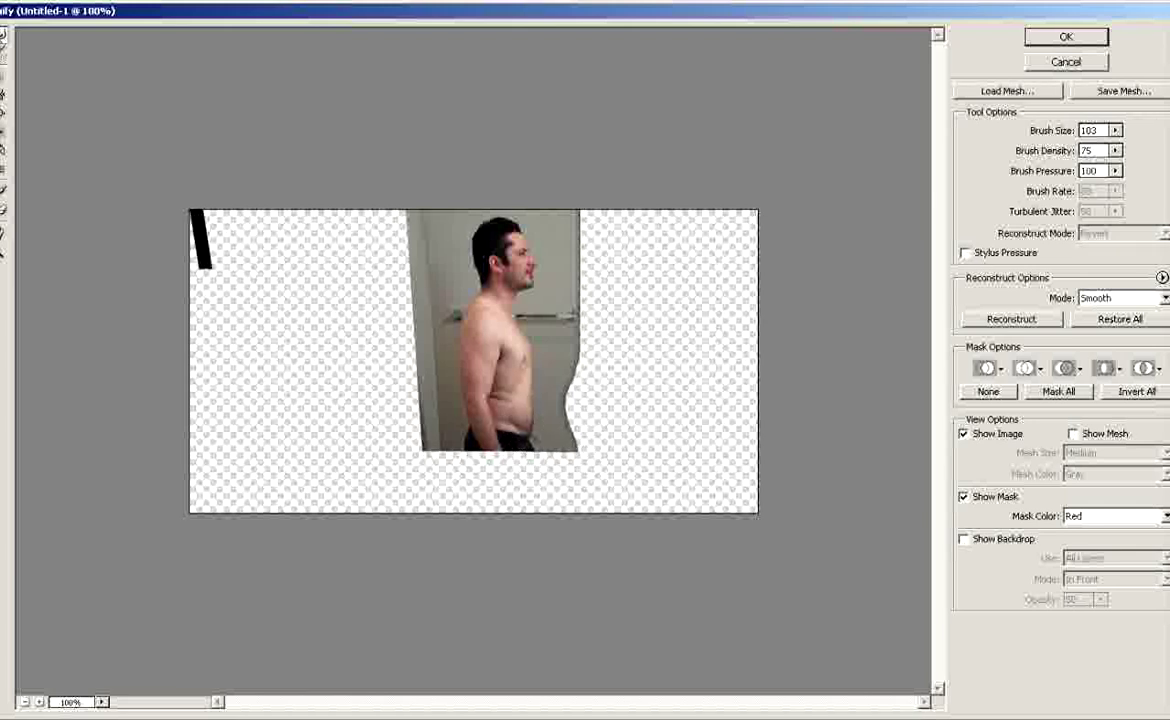
pyautogui.moveTo(1115, 130); pyautogui.dragTo(956, 149)
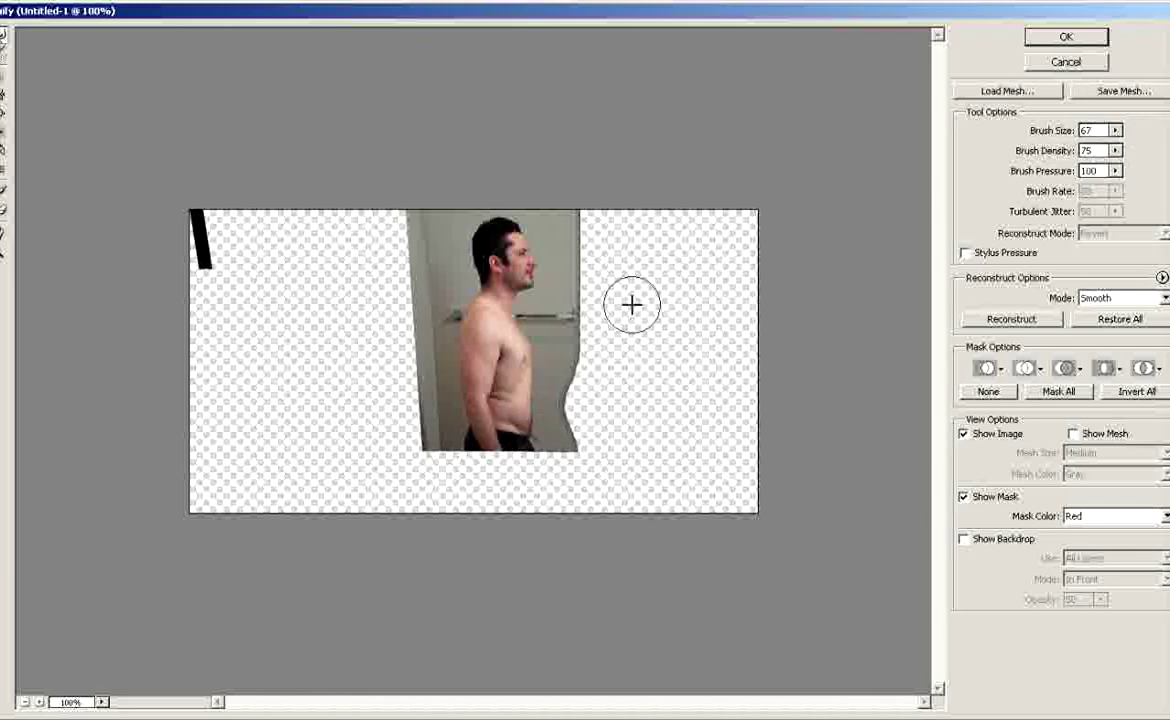
pyautogui.moveTo(542, 370); pyautogui.dragTo(478, 398)
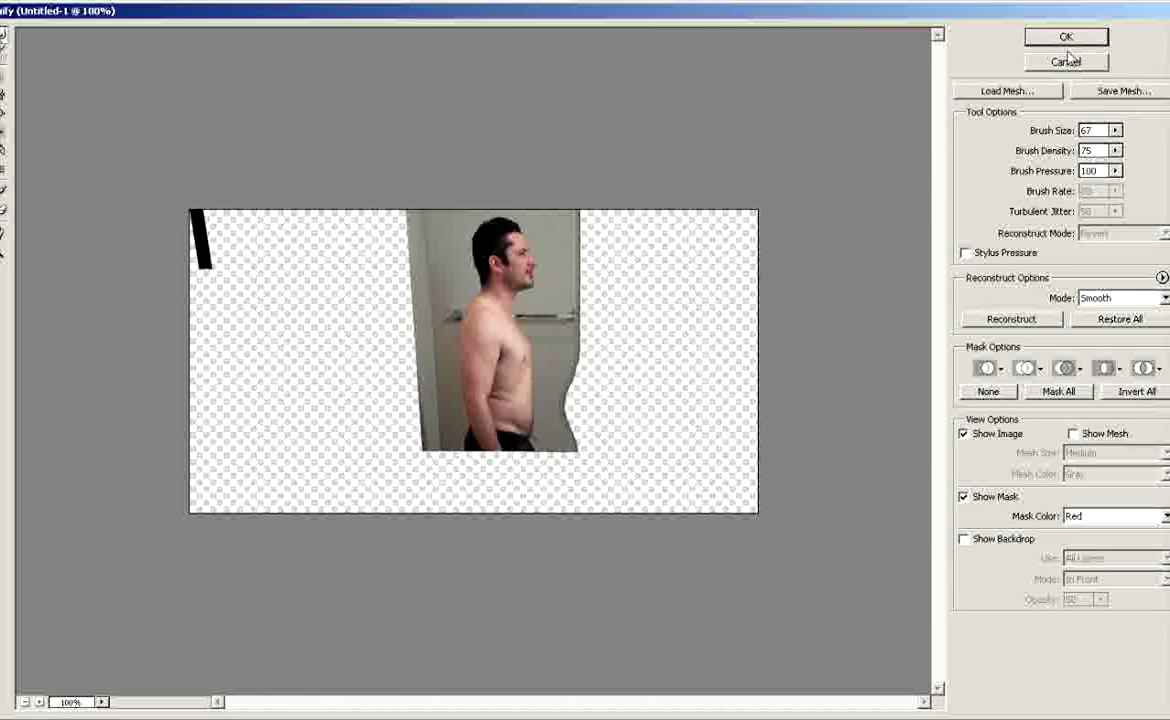
pyautogui.press('Return')
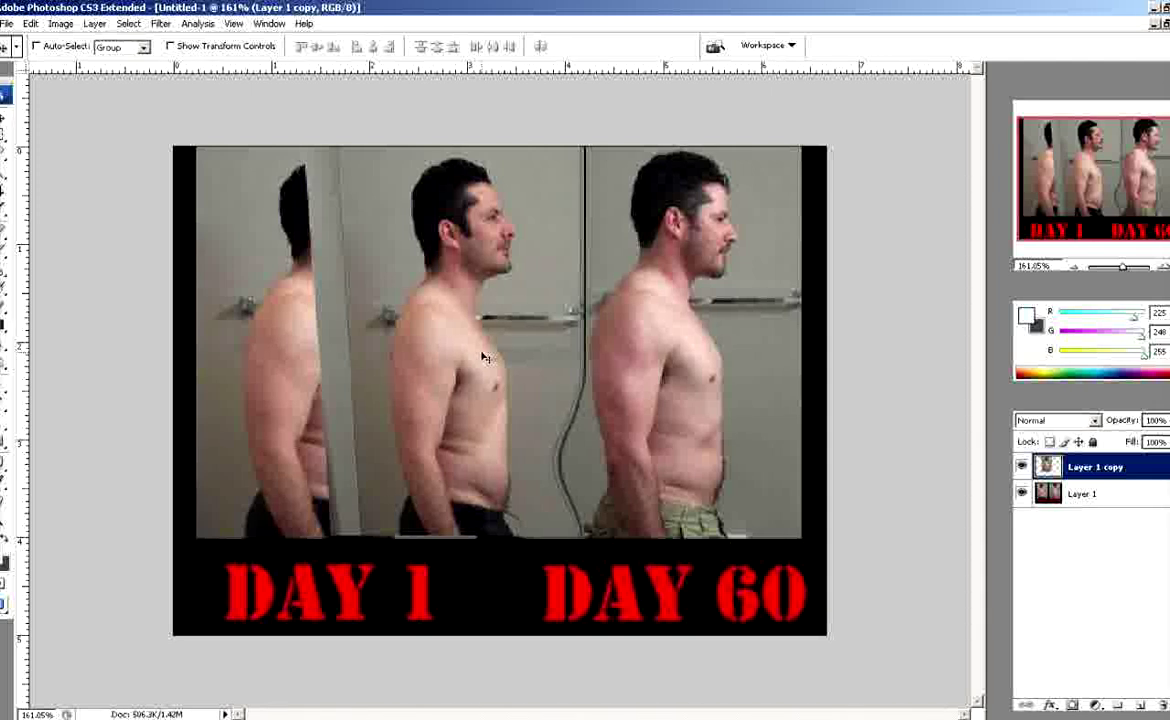
# Undo to compare the warp, then cancel the pending Free Transform.
pyautogui.hotkey('ctrl', 'z')
pyautogui.hotkey('ctrl', 'z')
pyautogui.hotkey('ctrl', 'z')
pyautogui.hotkey('ctrl', 't')
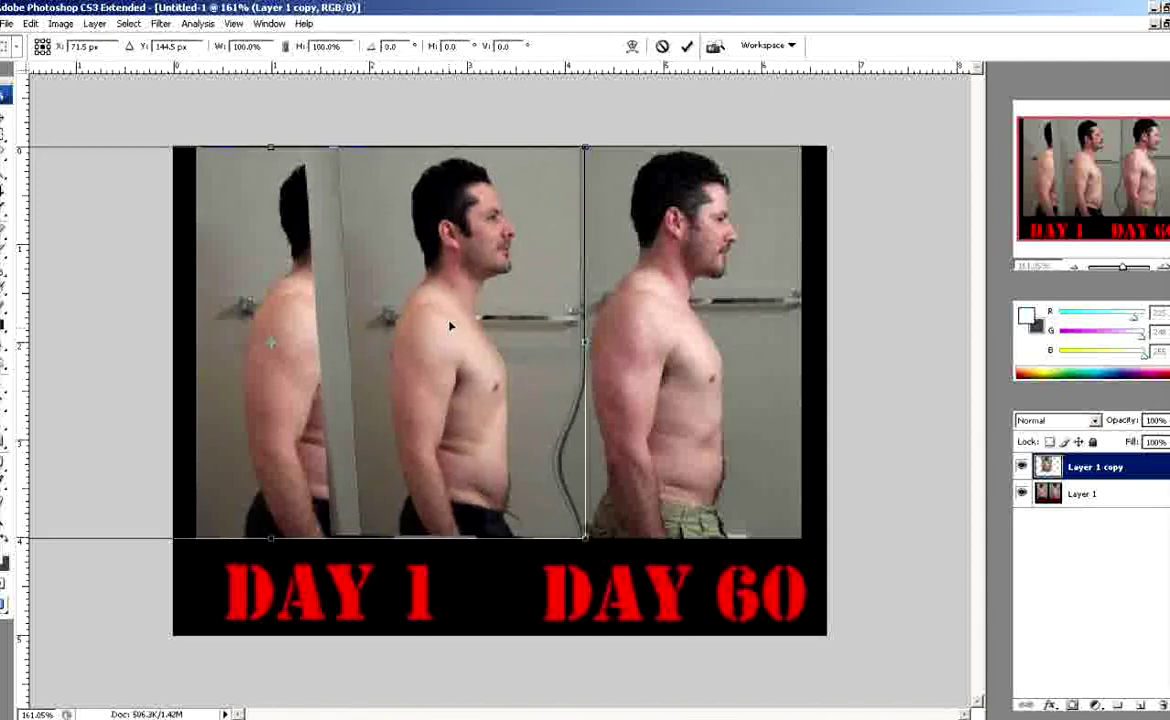
pyautogui.click(160, 23)
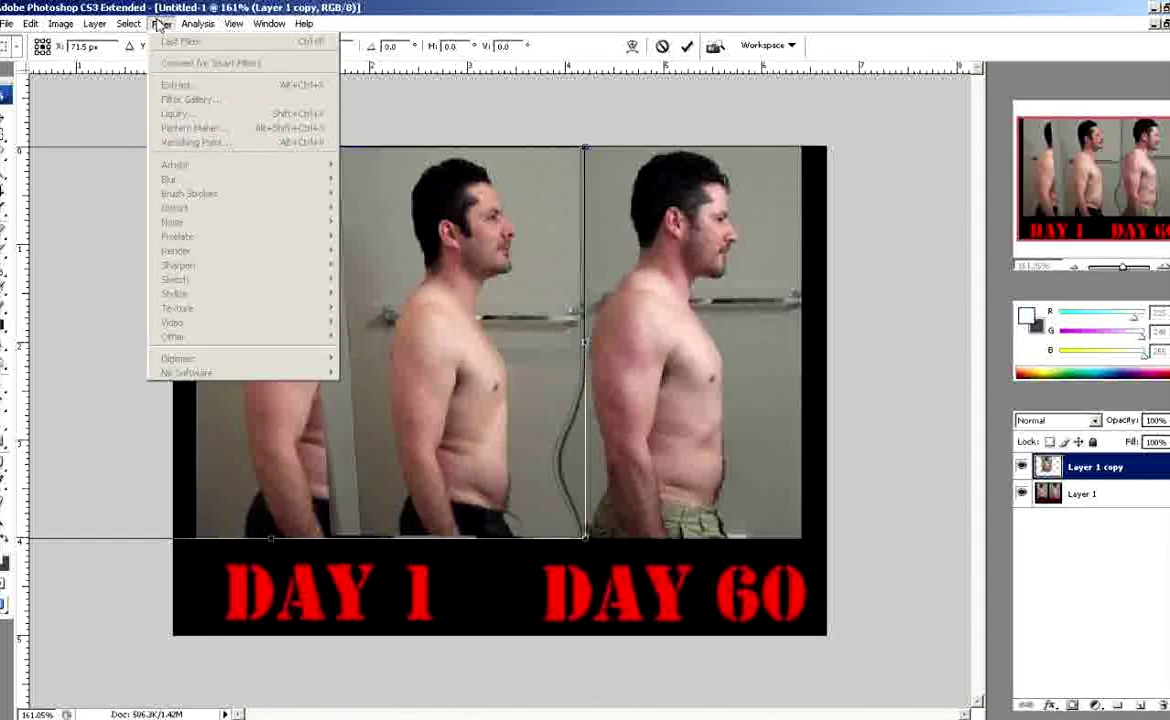
pyautogui.press('Escape')
pyautogui.press('Return')
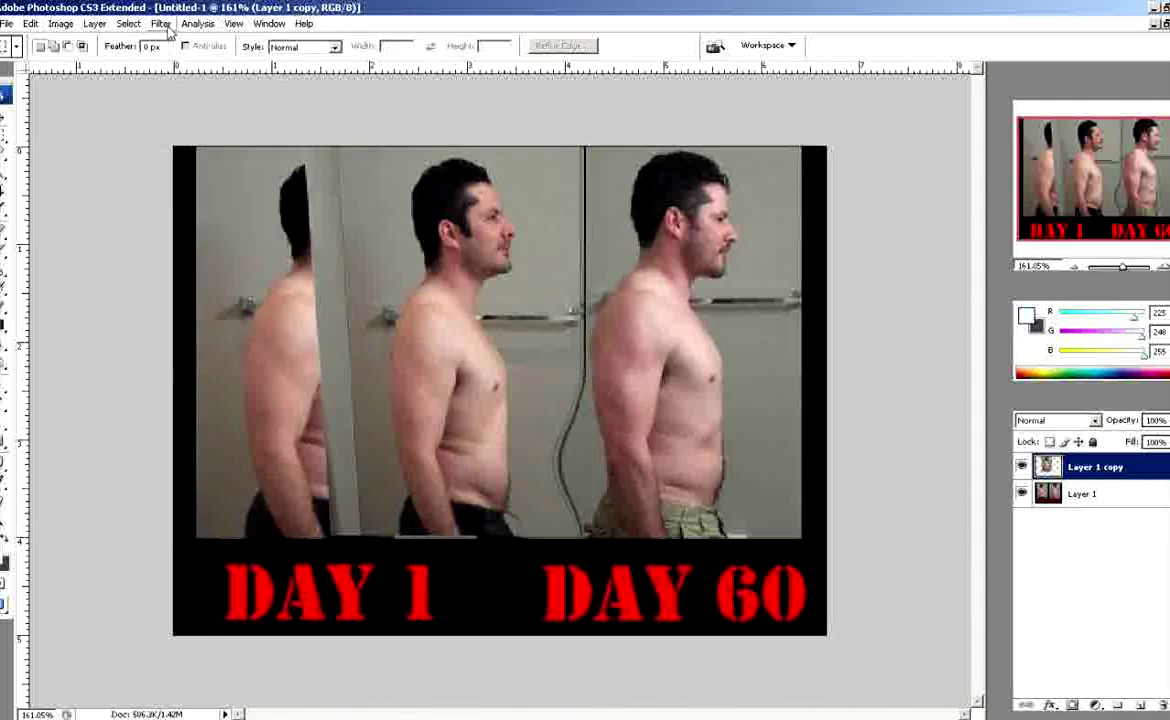
# Reopen Liquify, set the Forward Warp brush size to 205 and reshape the body.
pyautogui.click(160, 23)
pyautogui.click(210, 115)
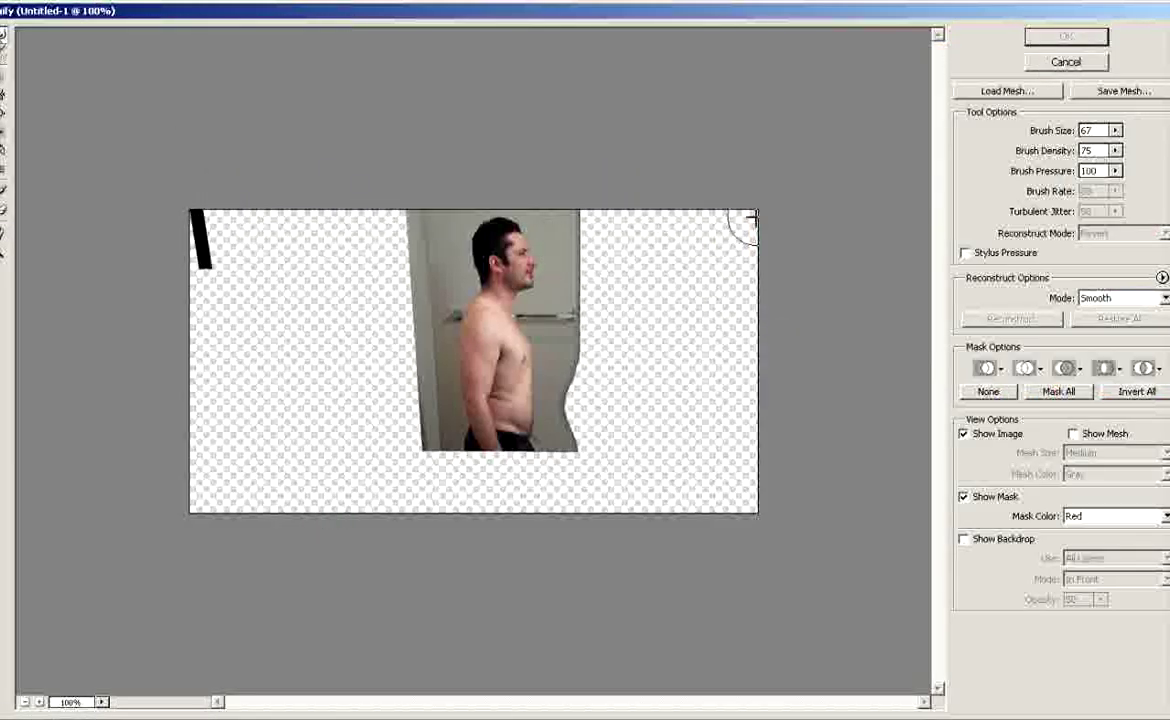
pyautogui.moveTo(1115, 150); pyautogui.dragTo(1054, 155)
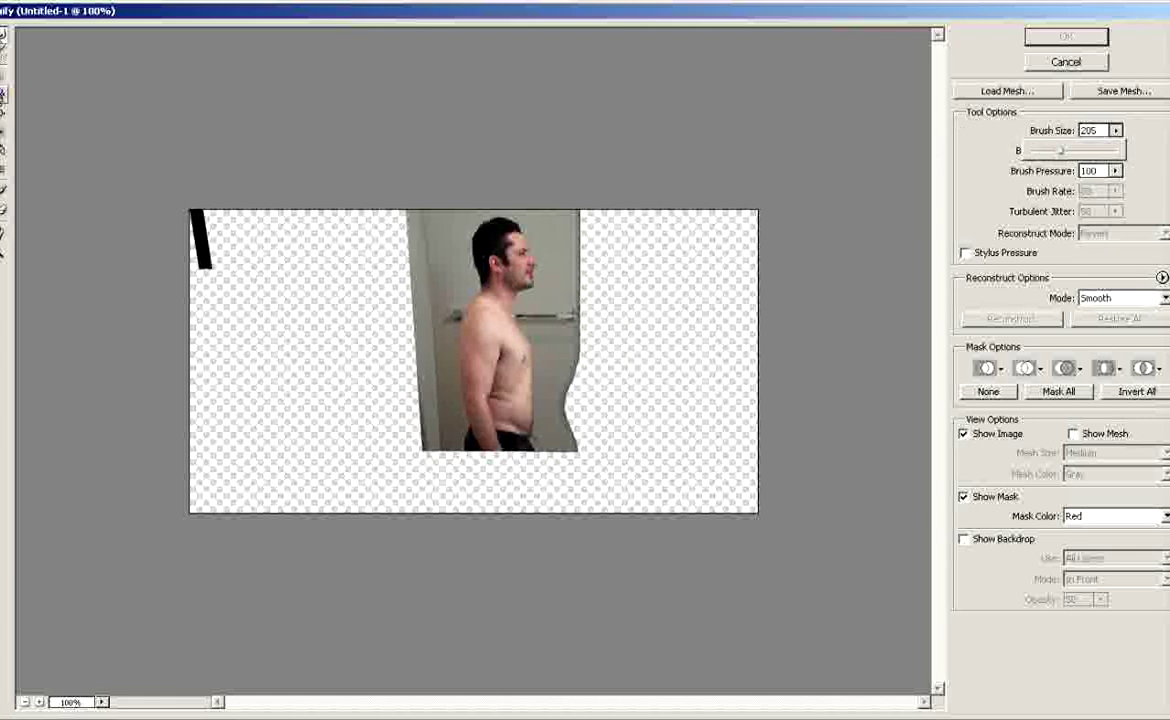
pyautogui.click(3, 113)
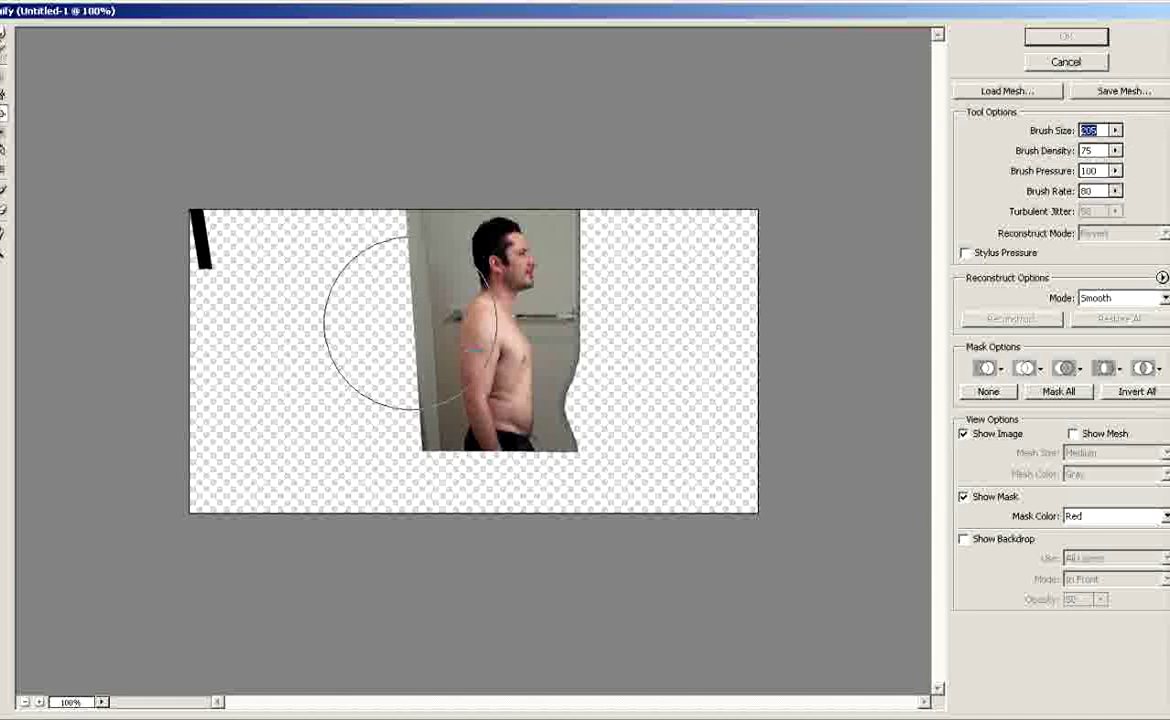
pyautogui.moveTo(498, 340); pyautogui.dragTo(499, 340)
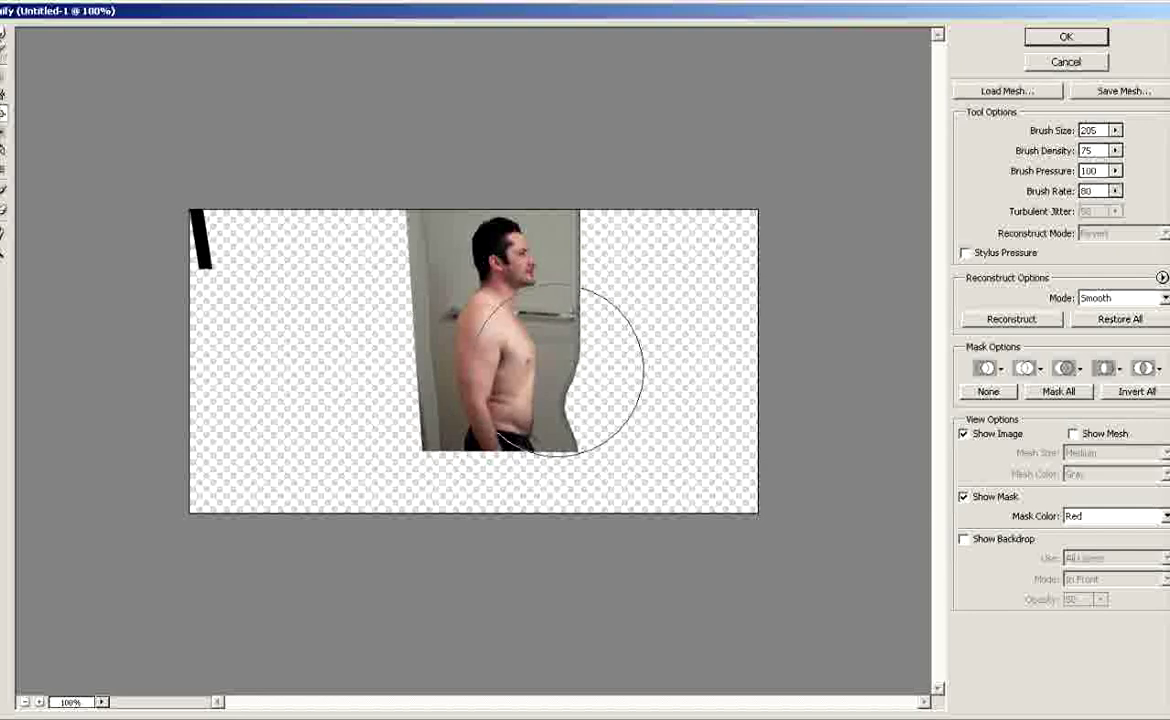
# Apply the second Liquify pass and move the slimmed figure onto the DAY 60 panel.
pyautogui.click(1062, 37)
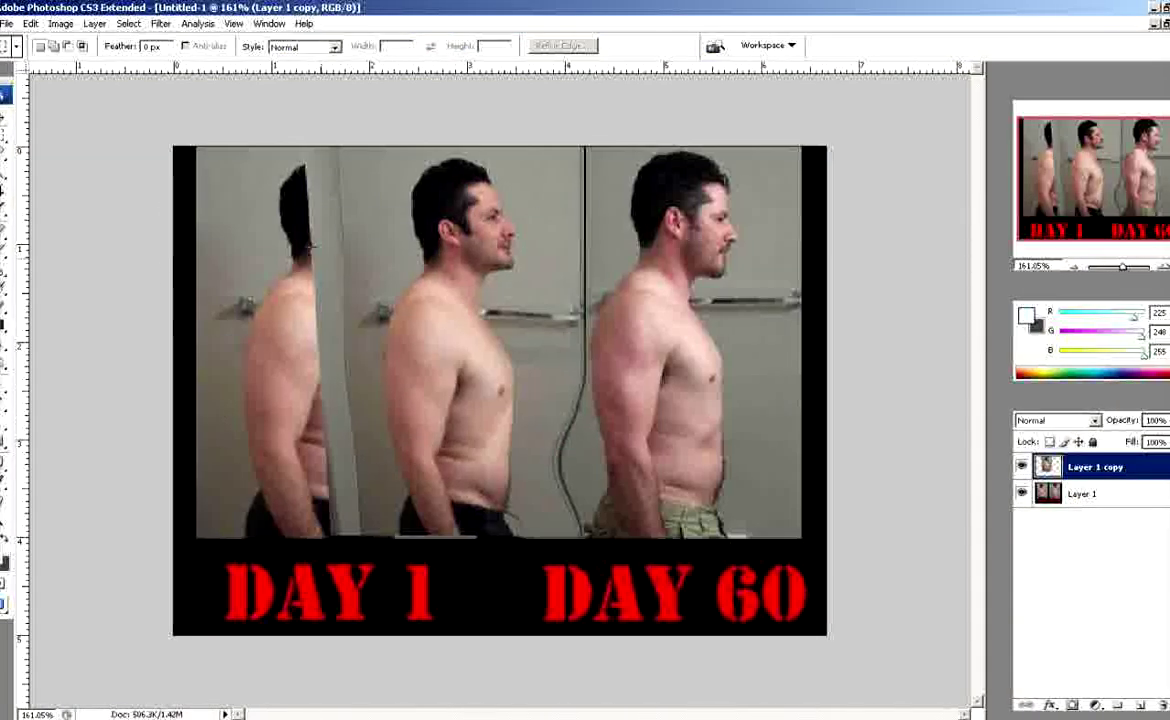
pyautogui.press('v')
pyautogui.moveTo(516, 335)
pyautogui.mouseDown()
pyautogui.moveTo(667, 390)
pyautogui.moveTo(694, 358)
pyautogui.mouseUp()
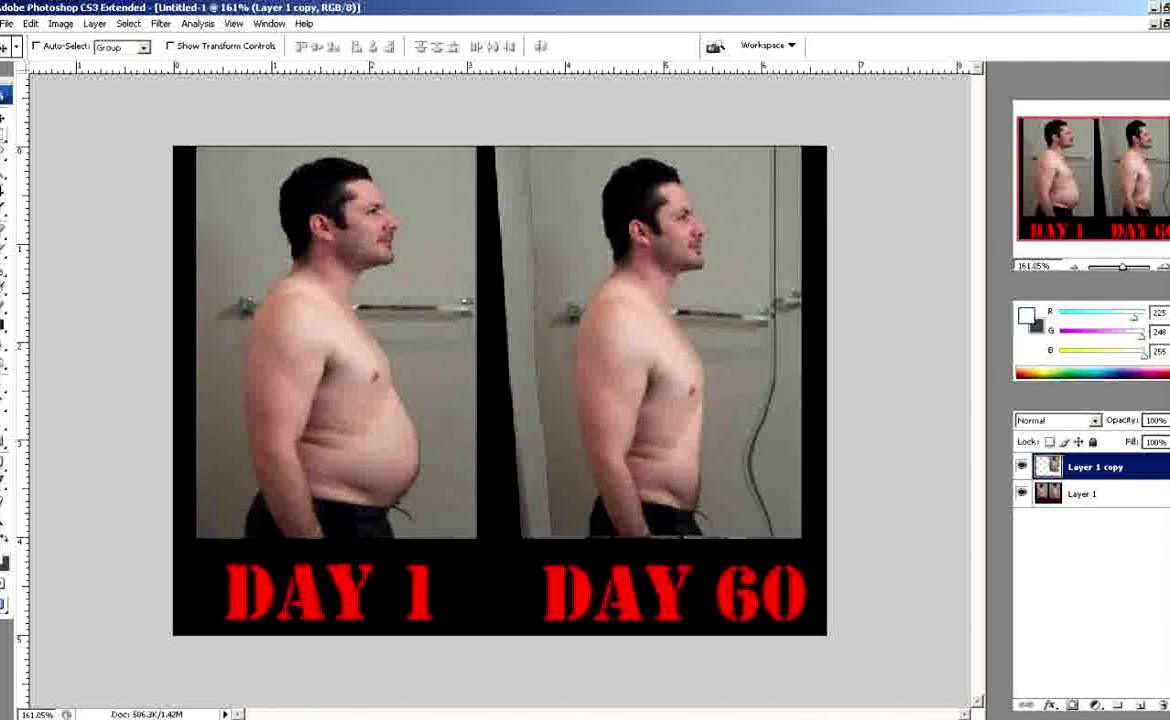
pyautogui.press('m')
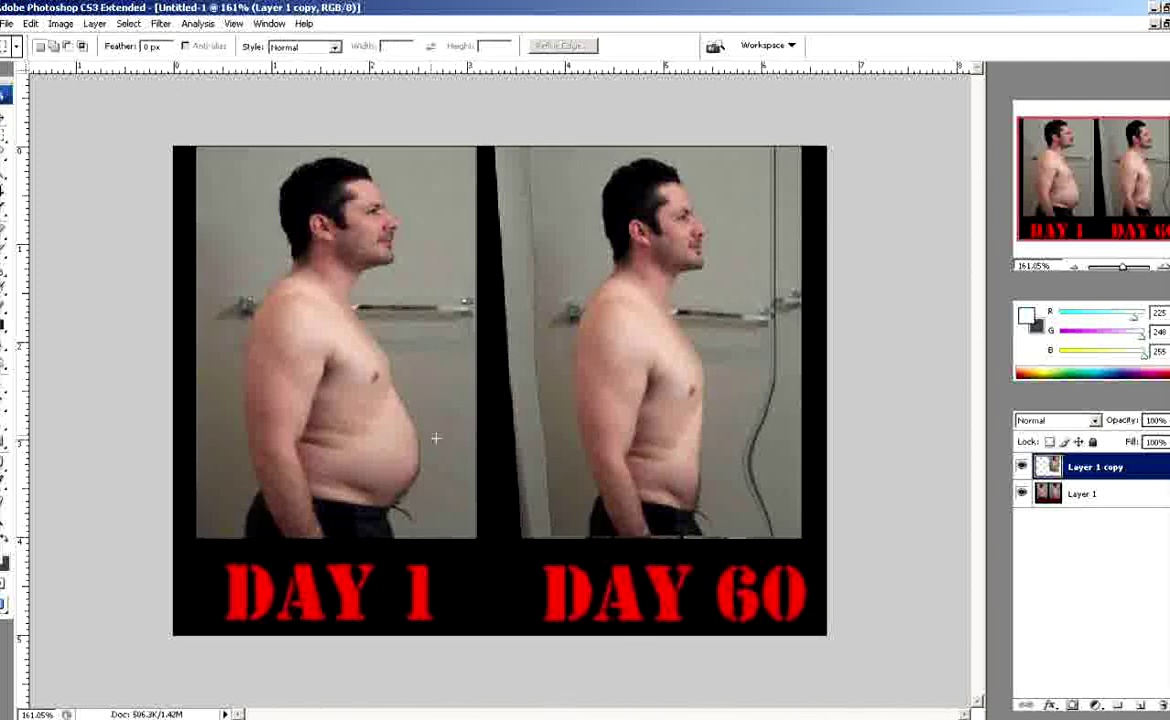
# Toggle Layer 1 copy's visibility to compare the slimmed figure with the original Day 60.
pyautogui.click(1021, 467)
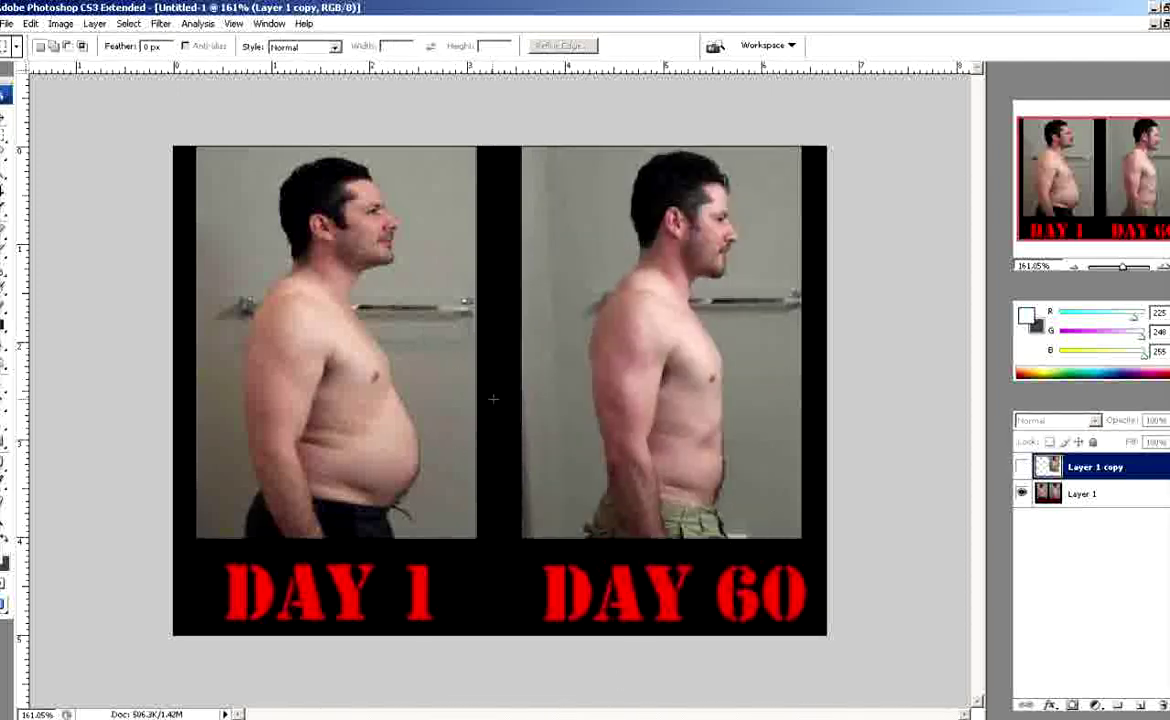
pyautogui.scroll(1, 508, 378)
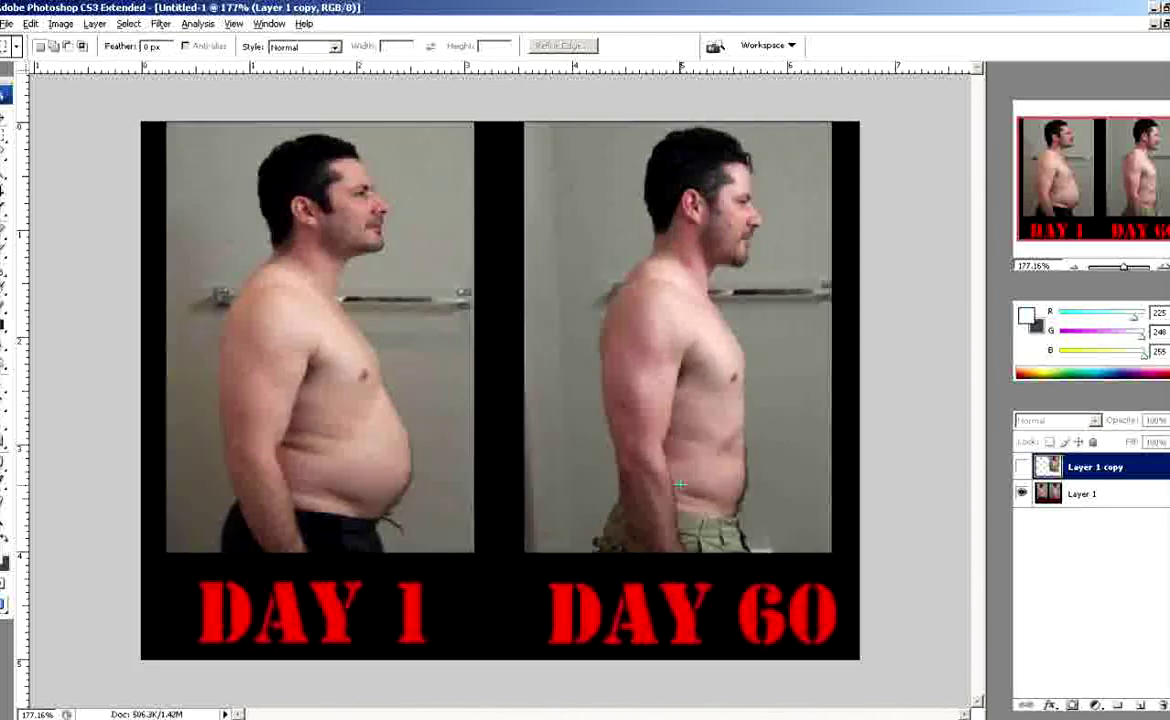
pyautogui.scroll(1, 508, 378)
pyautogui.click(1021, 468)
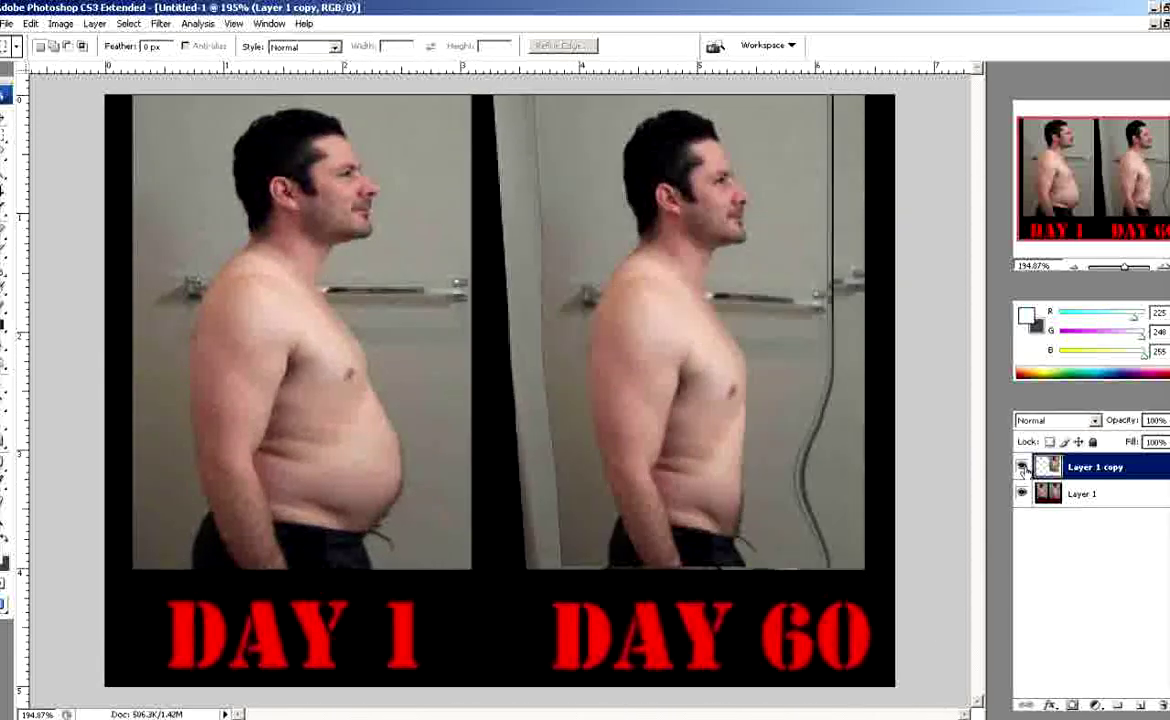
pyautogui.click(1021, 468)
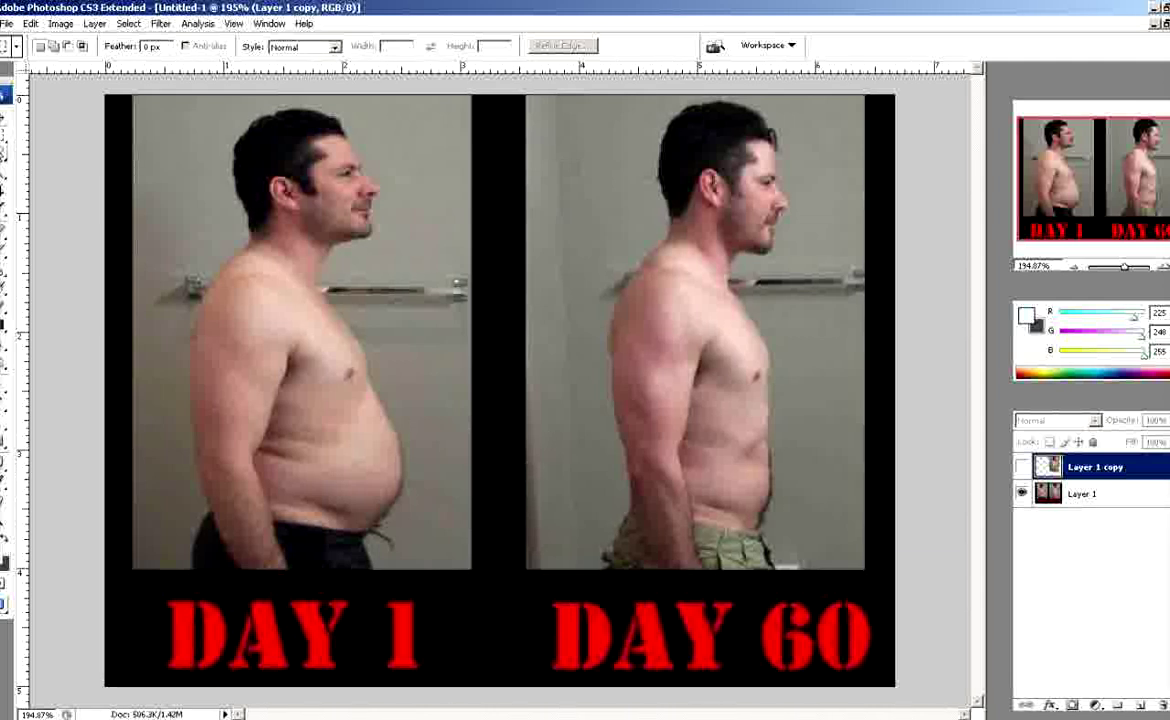
pyautogui.press('l')
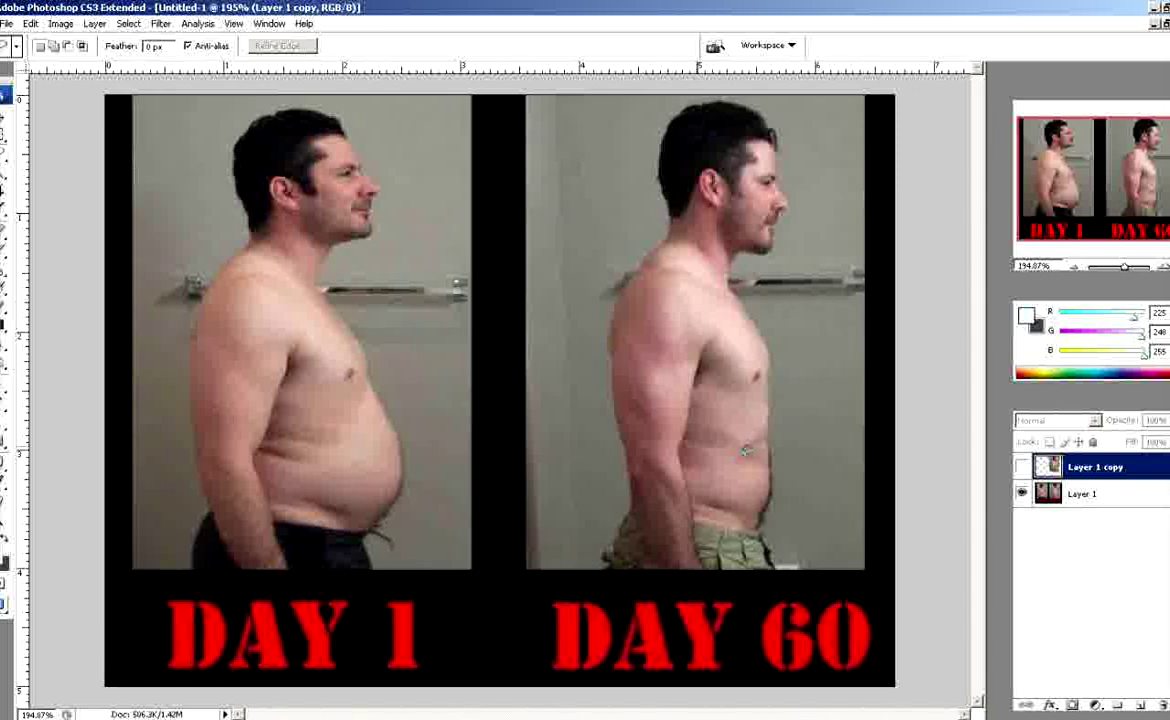
# Make Layer 1 active and try a freehand lasso trace along the Day 60 photo's left edge.
pyautogui.press('m')
pyautogui.click(1060, 493)
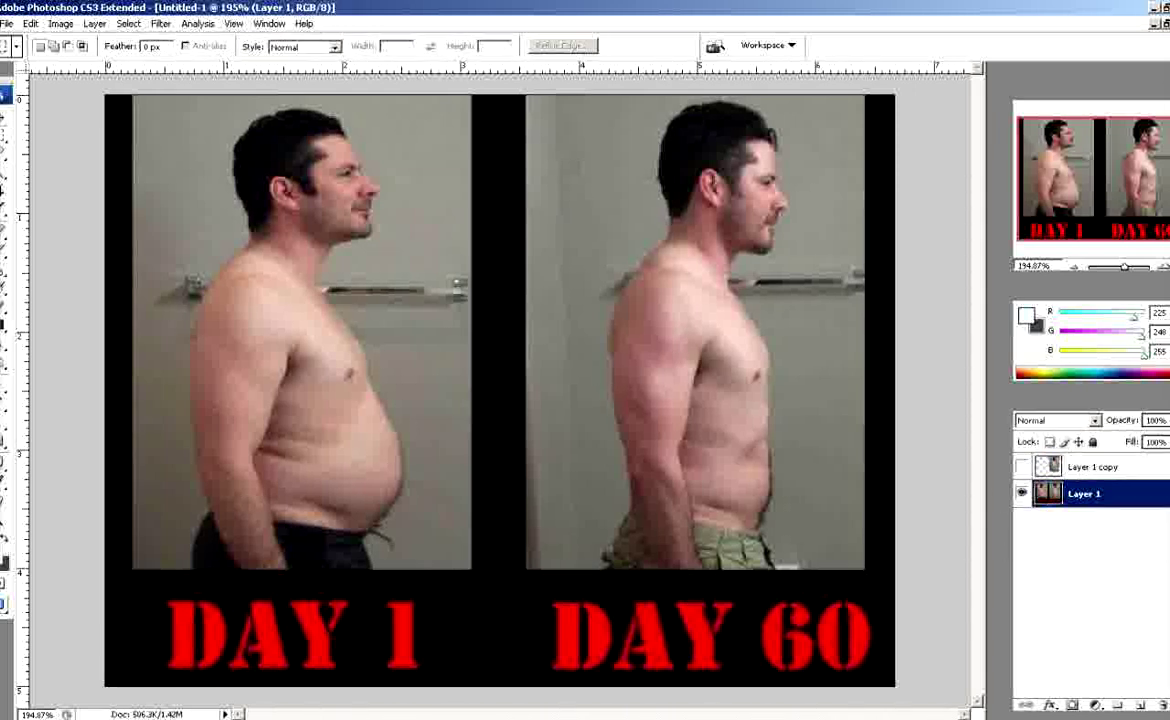
pyautogui.click(4, 158)
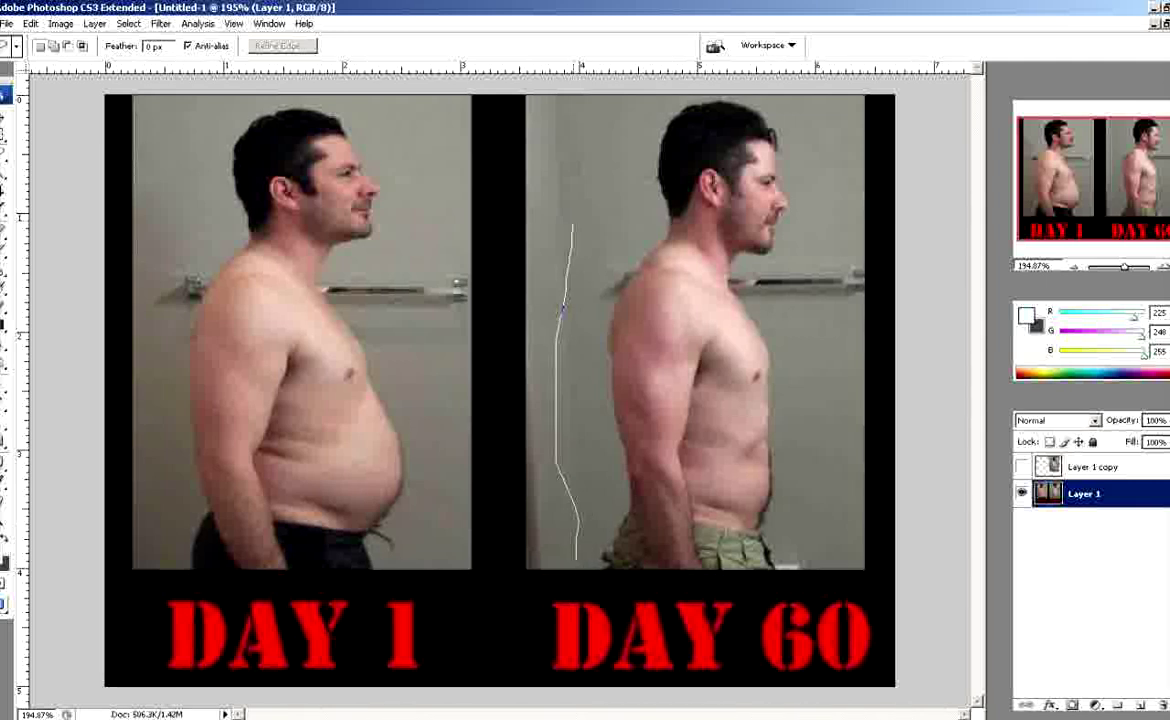
pyautogui.moveTo(580, 565); pyautogui.dragTo(518, 150)
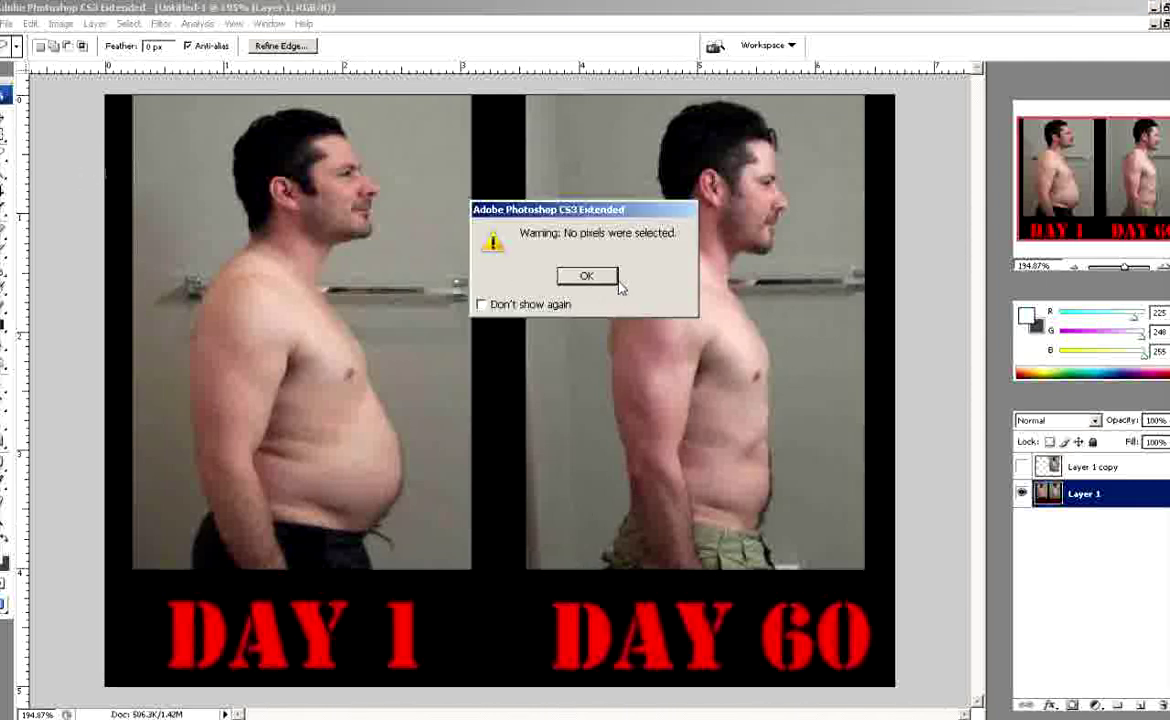
pyautogui.click(588, 277)
# Enclose a narrow strip down the Day 60 photo's left edge with the Polygonal Lasso.
pyautogui.moveTo(8, 148); pyautogui.dragTo(60, 168)
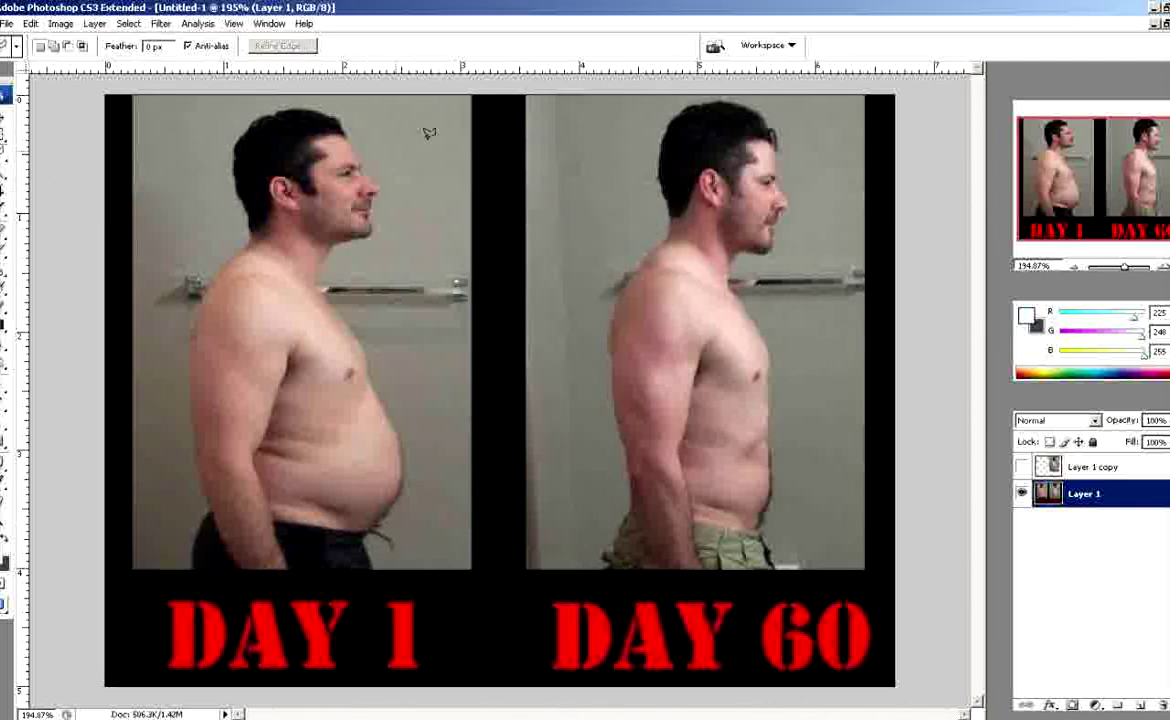
pyautogui.click(558, 93)
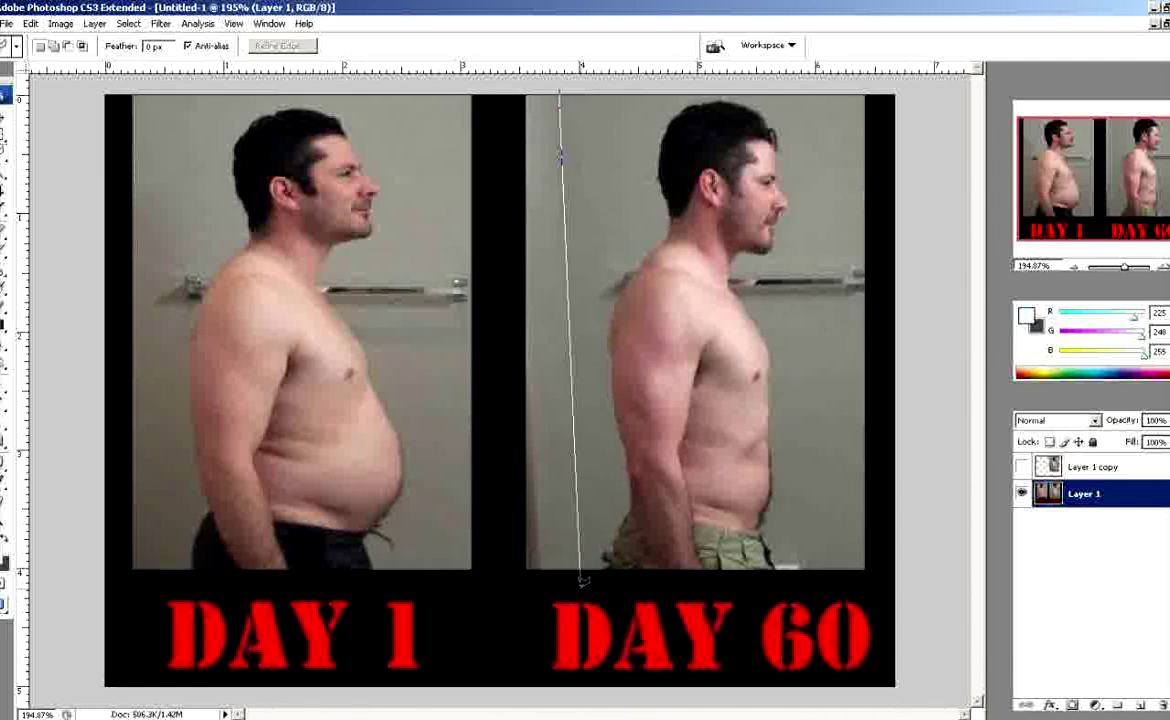
pyautogui.click(580, 587)
pyautogui.click(507, 588)
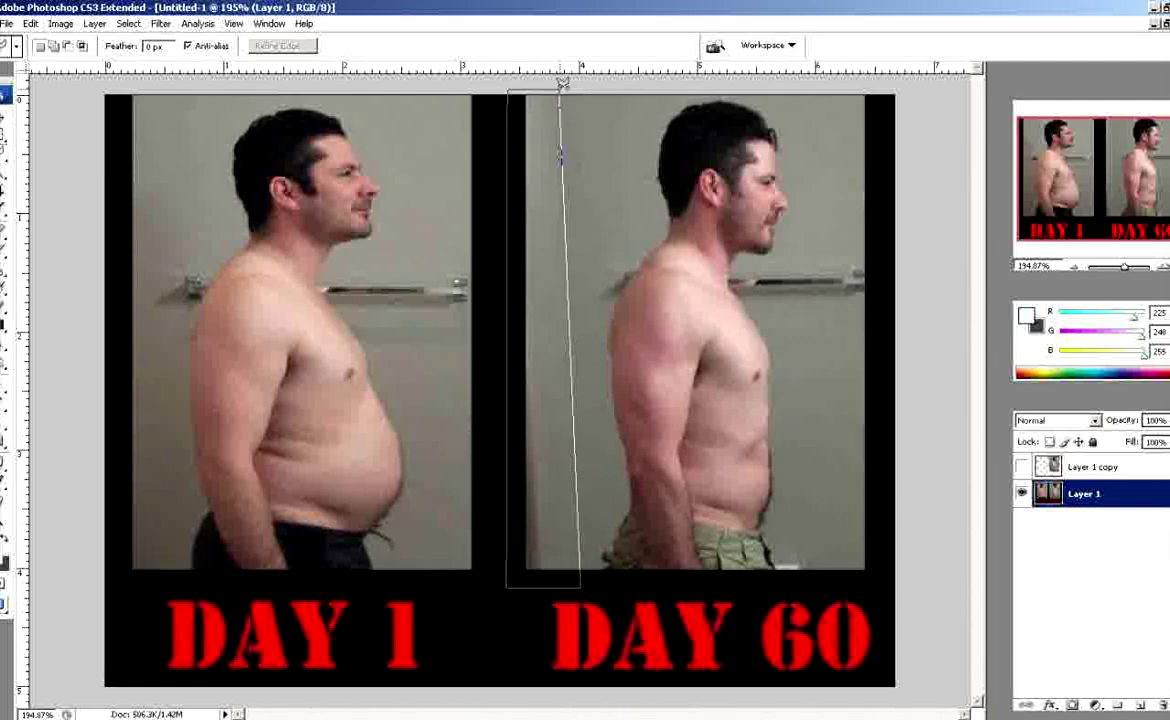
pyautogui.doubleClick(508, 94)
pyautogui.press('m')
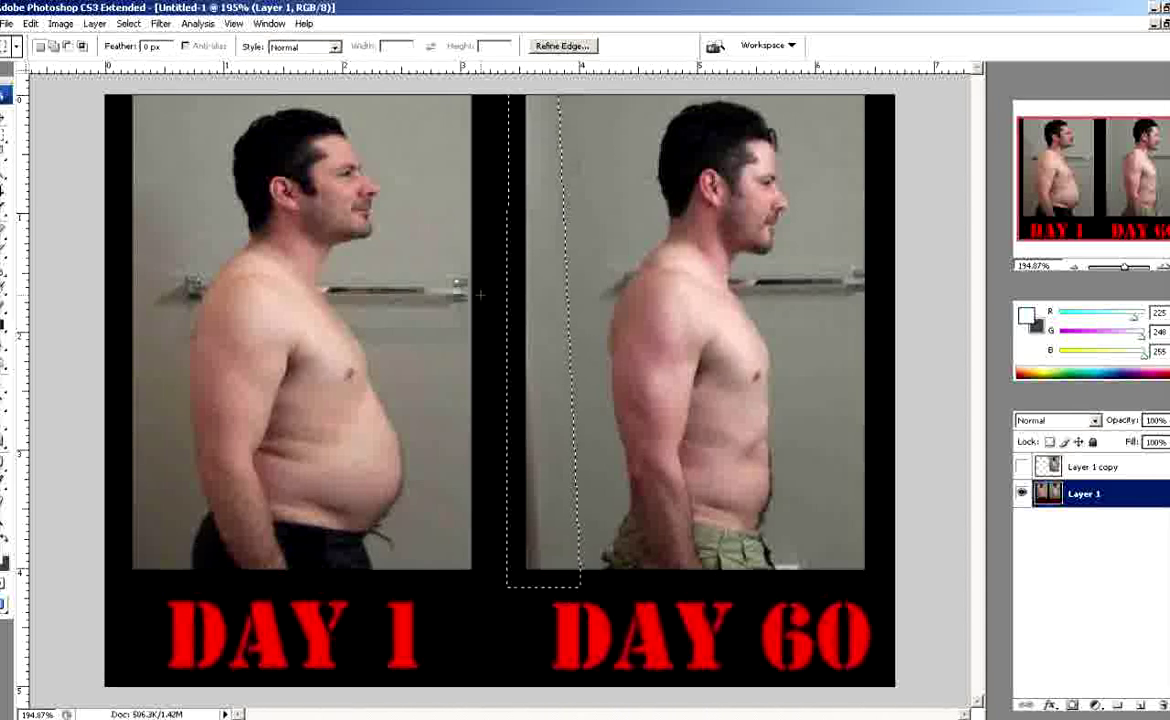
pyautogui.click(582, 205)
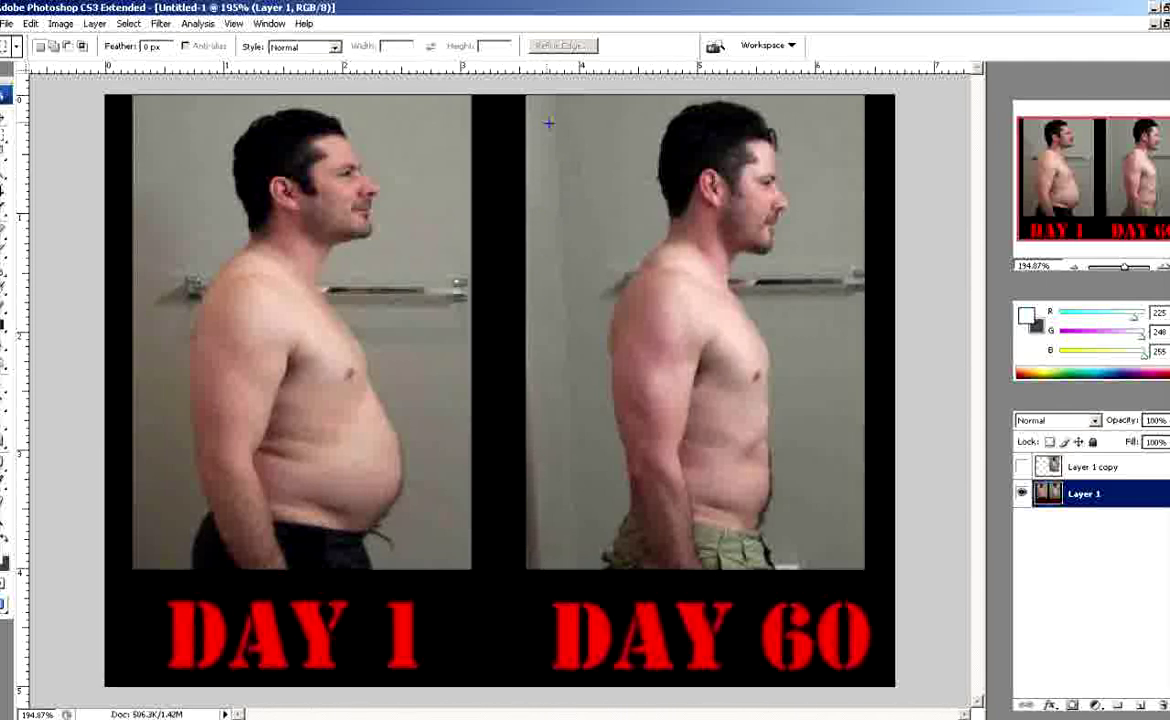
pyautogui.click(60, 23)
pyautogui.click(266, 157)
pyautogui.moveTo(853, 322); pyautogui.dragTo(935, 322)
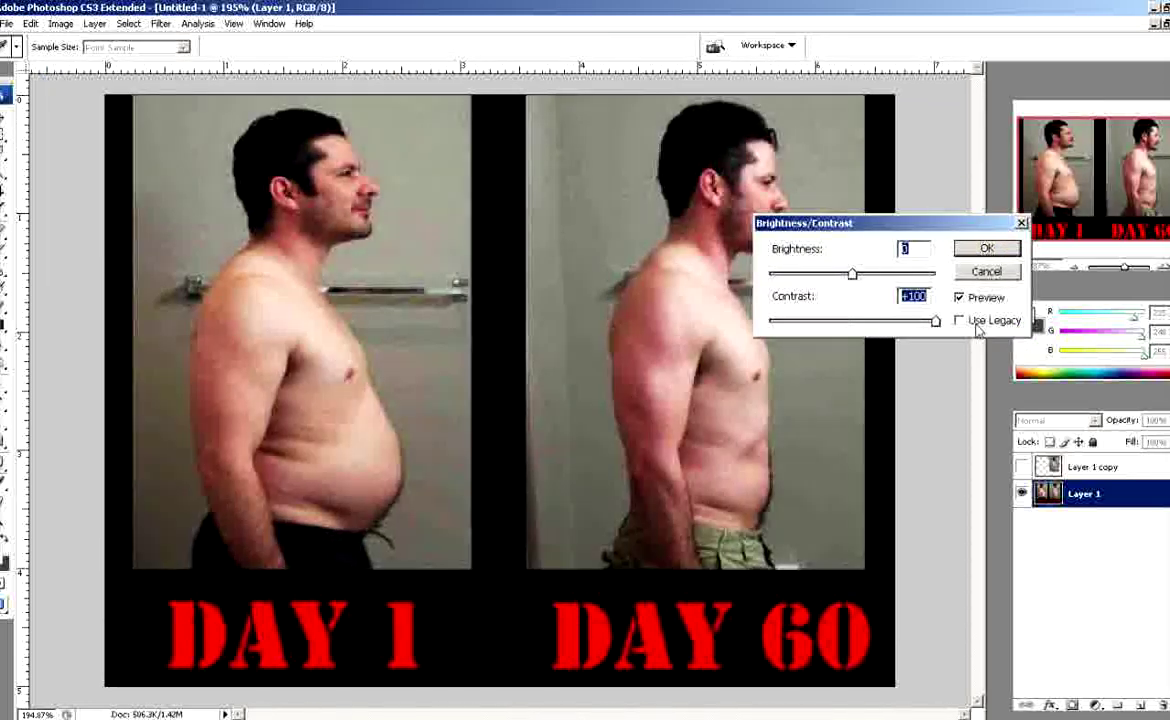
pyautogui.moveTo(852, 274); pyautogui.dragTo(822, 274)
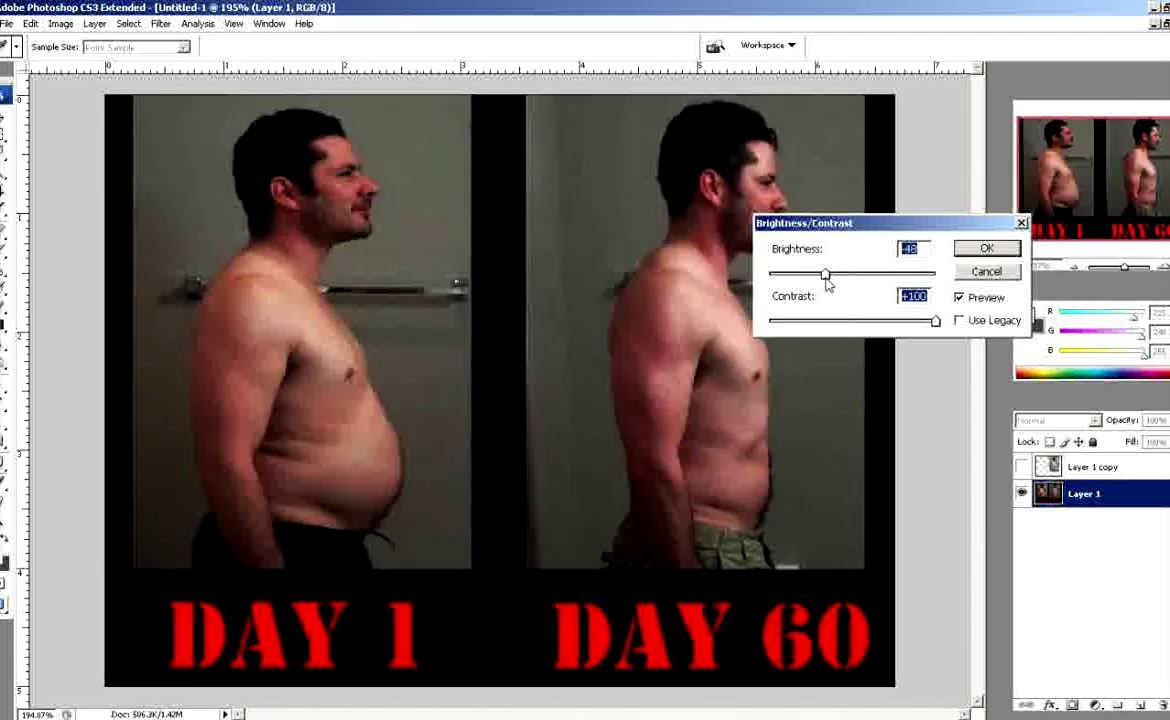
pyautogui.click(972, 251)
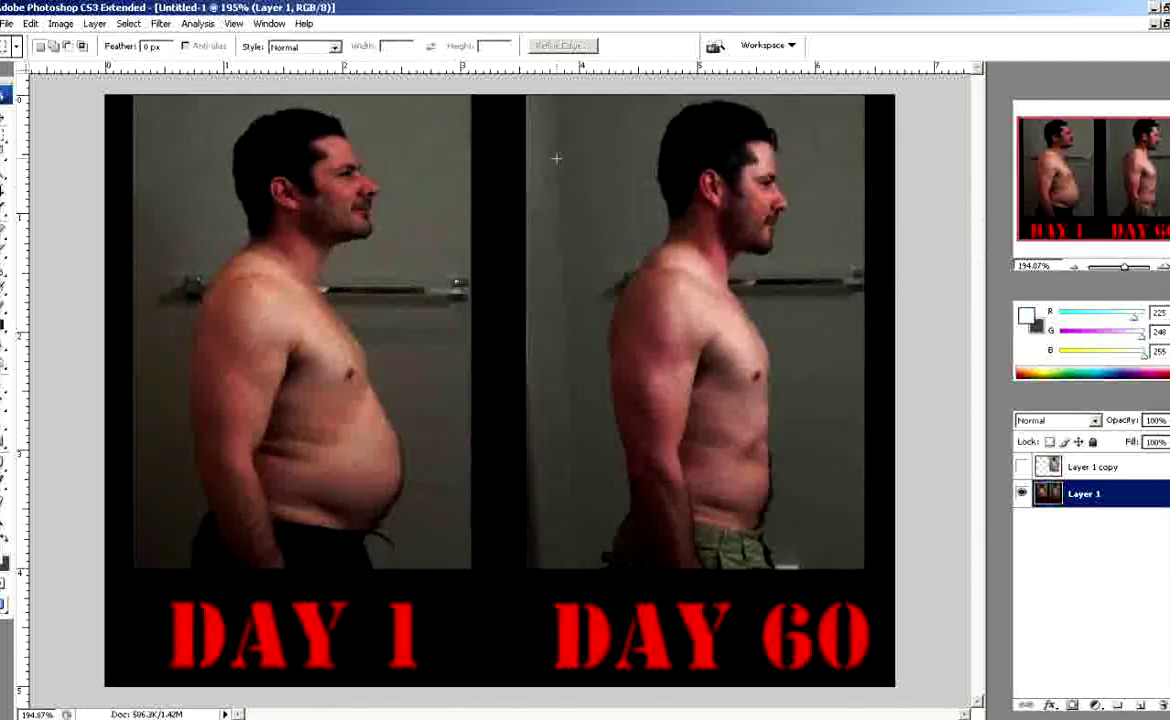
pyautogui.hotkey('ctrl', 'z')
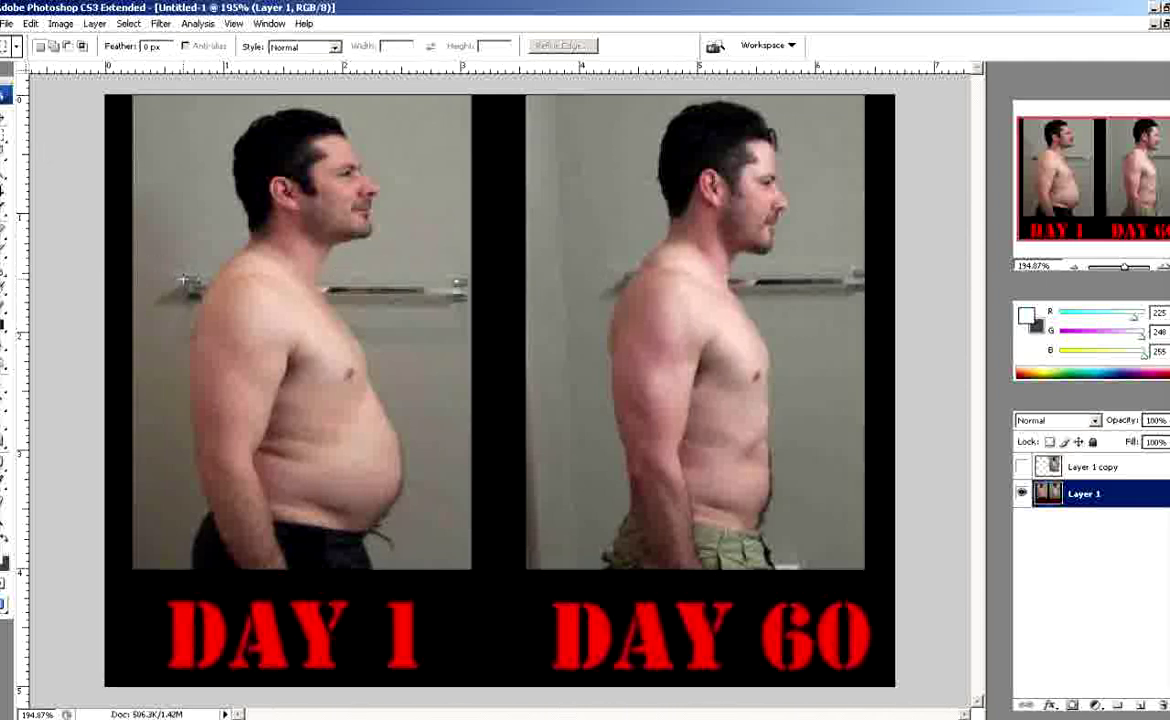
# Copy the Day 1 shelf strip to Layer 2 and align it over the Day 60 shelf.
pyautogui.moveTo(236, 273); pyautogui.dragTo(468, 298)
pyautogui.hotkey('ctrl', 'j')
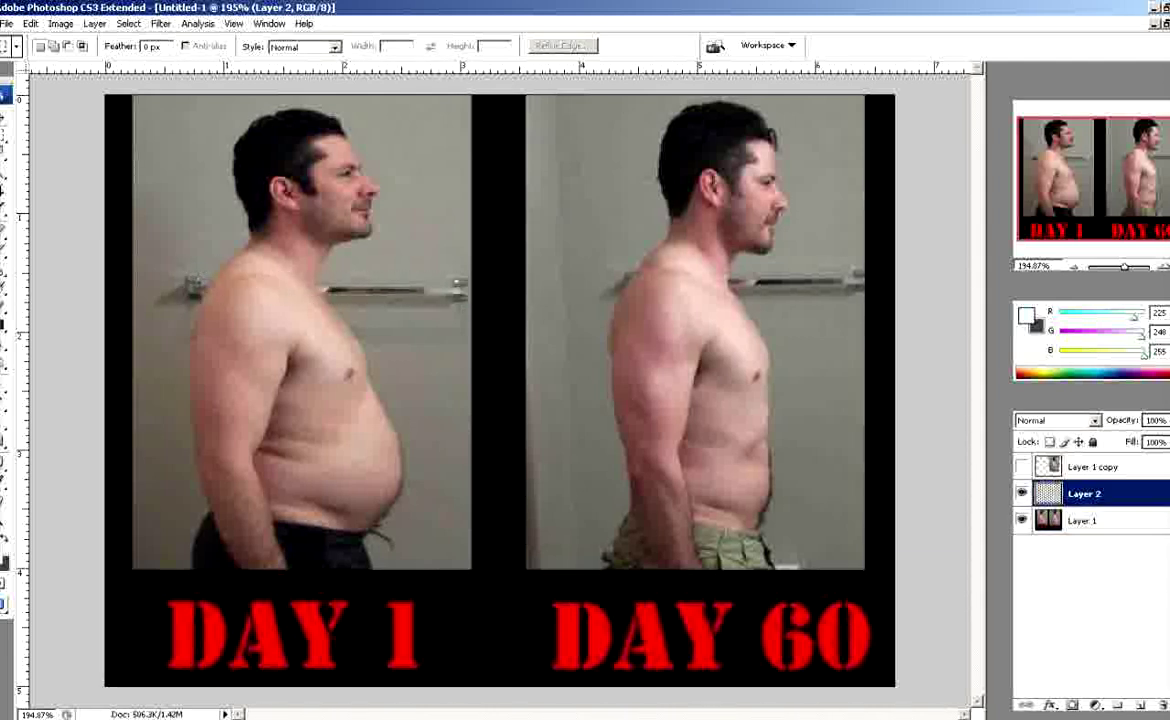
pyautogui.click(6, 110)
pyautogui.moveTo(185, 287)
pyautogui.mouseDown()
pyautogui.moveTo(610, 333)
pyautogui.moveTo(600, 320)
pyautogui.mouseUp()
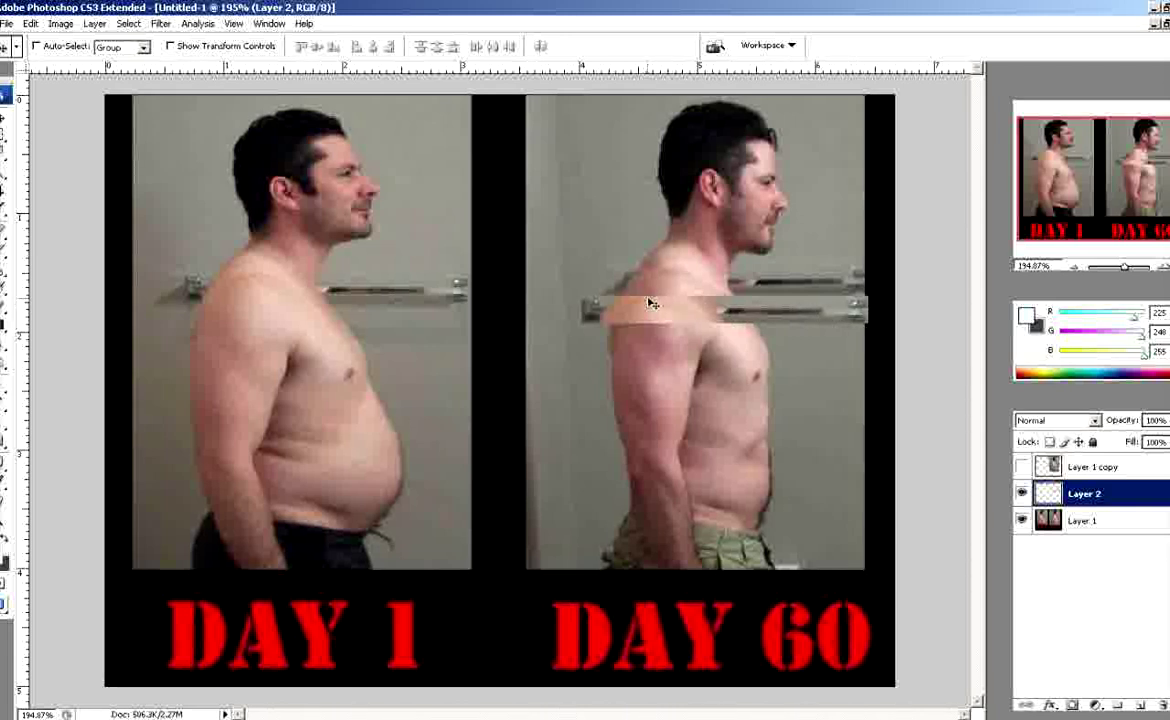
pyautogui.moveTo(705, 280); pyautogui.dragTo(703, 258)
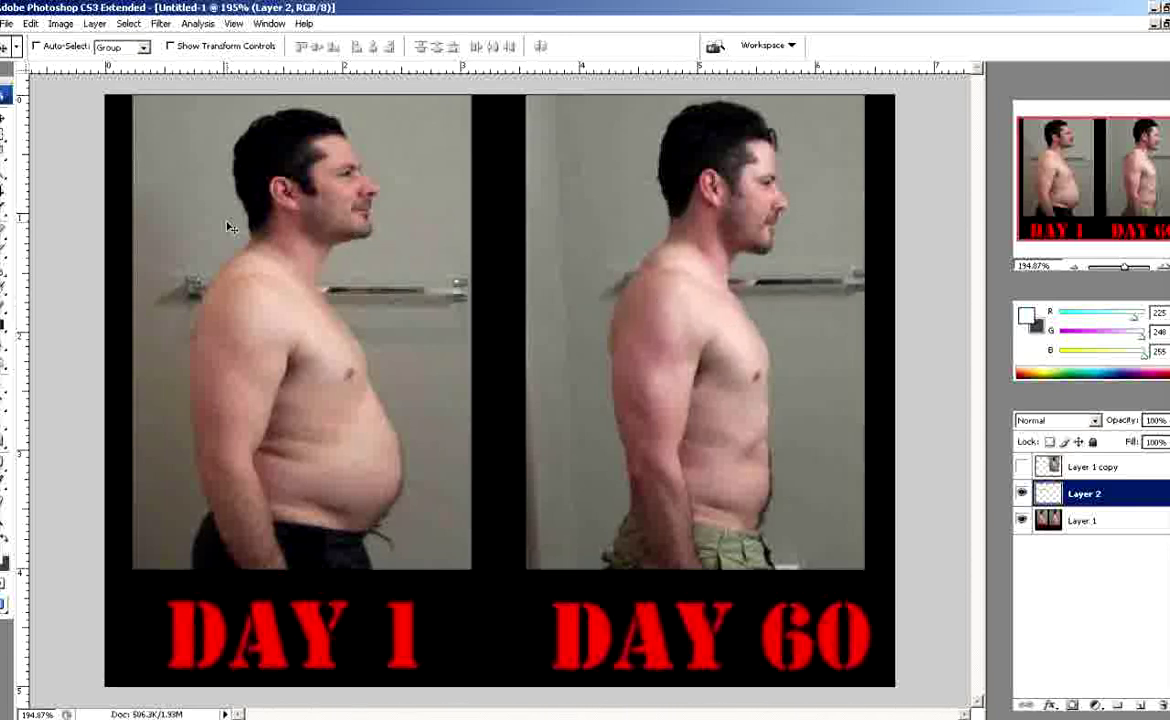
pyautogui.click(8, 138)
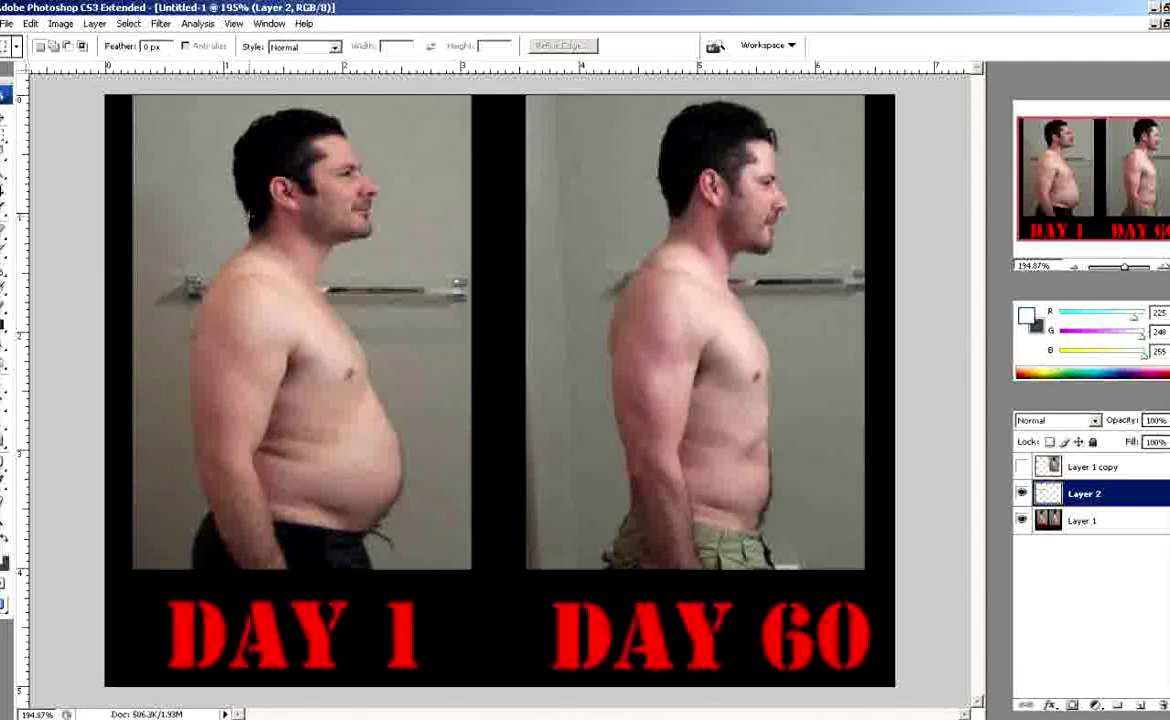
# Copy the Day 1 man's jaw and chin from Layer 1 onto a new layer.
pyautogui.moveTo(252, 214); pyautogui.dragTo(372, 236)
pyautogui.hotkey('ctrl', 'c')
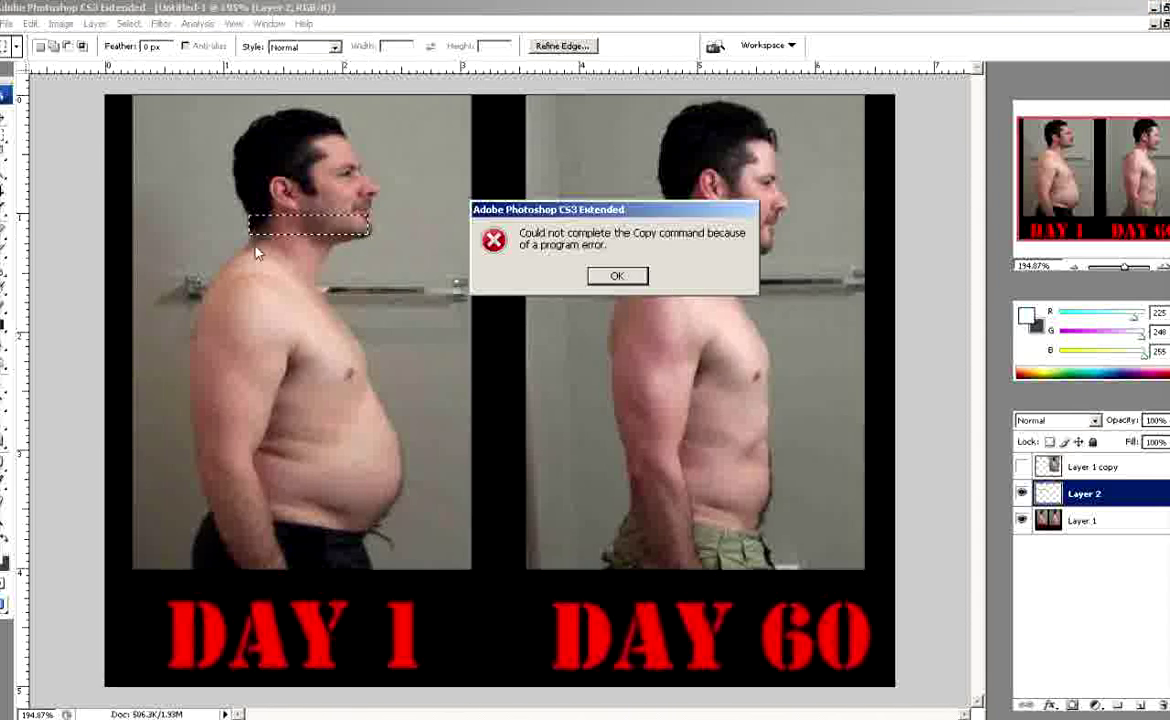
pyautogui.click(616, 274)
pyautogui.click(1085, 520)
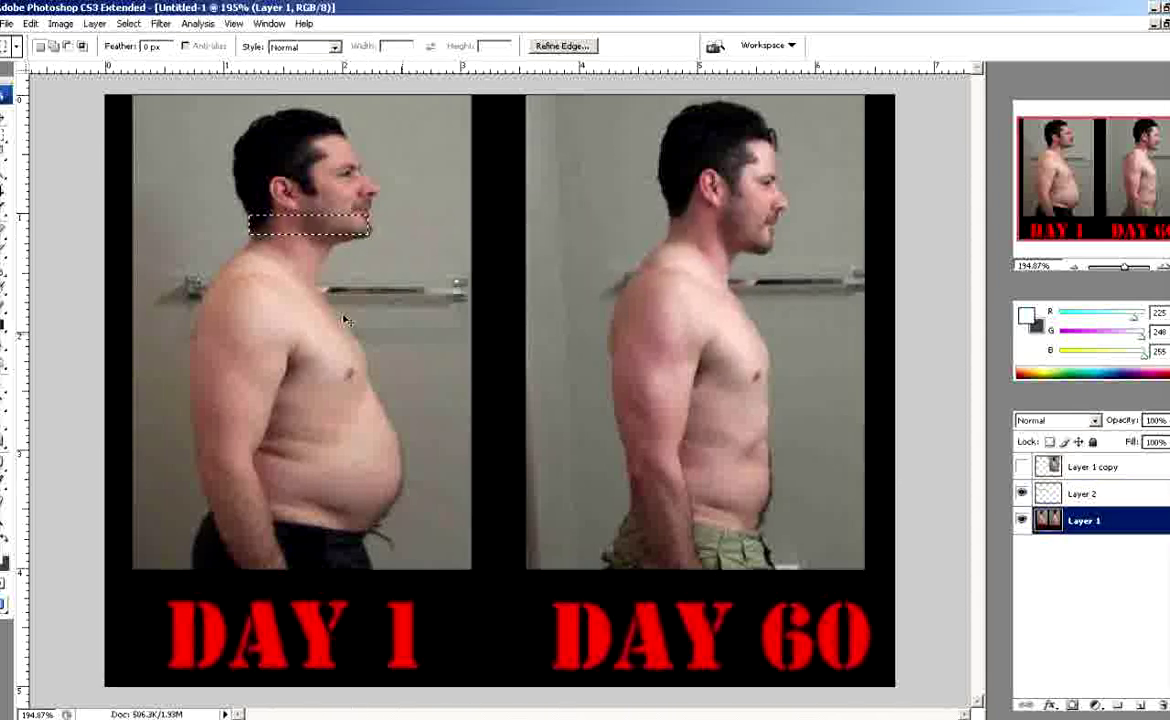
pyautogui.hotkey('ctrl', 'v')
# Position the chin patch over the Day 60 man's neck, then delete it.
pyautogui.press('v')
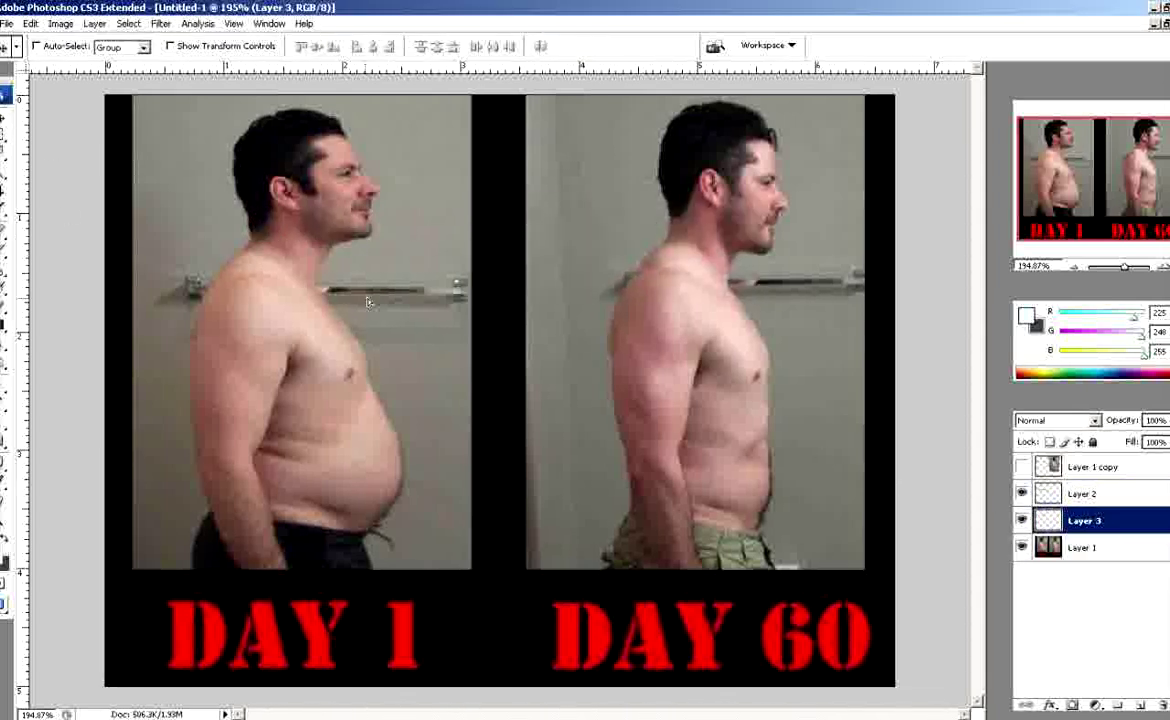
pyautogui.moveTo(368, 302); pyautogui.dragTo(727, 256)
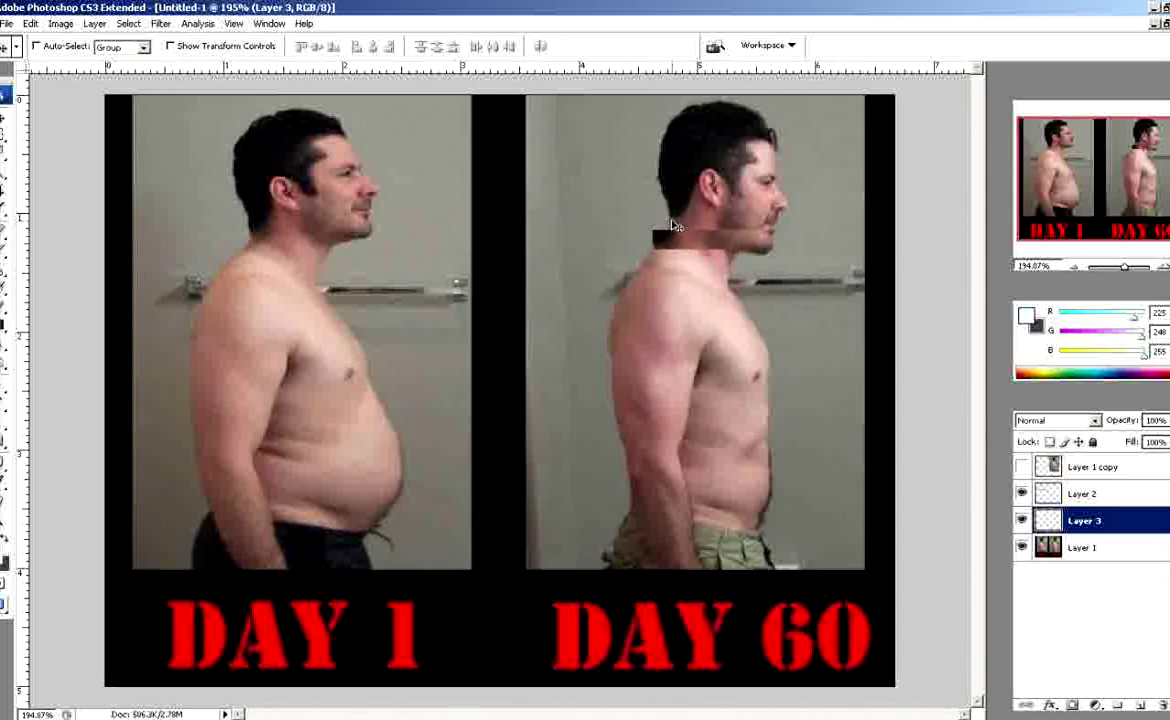
pyautogui.press('Up')
pyautogui.press('Up')
pyautogui.press('Up')
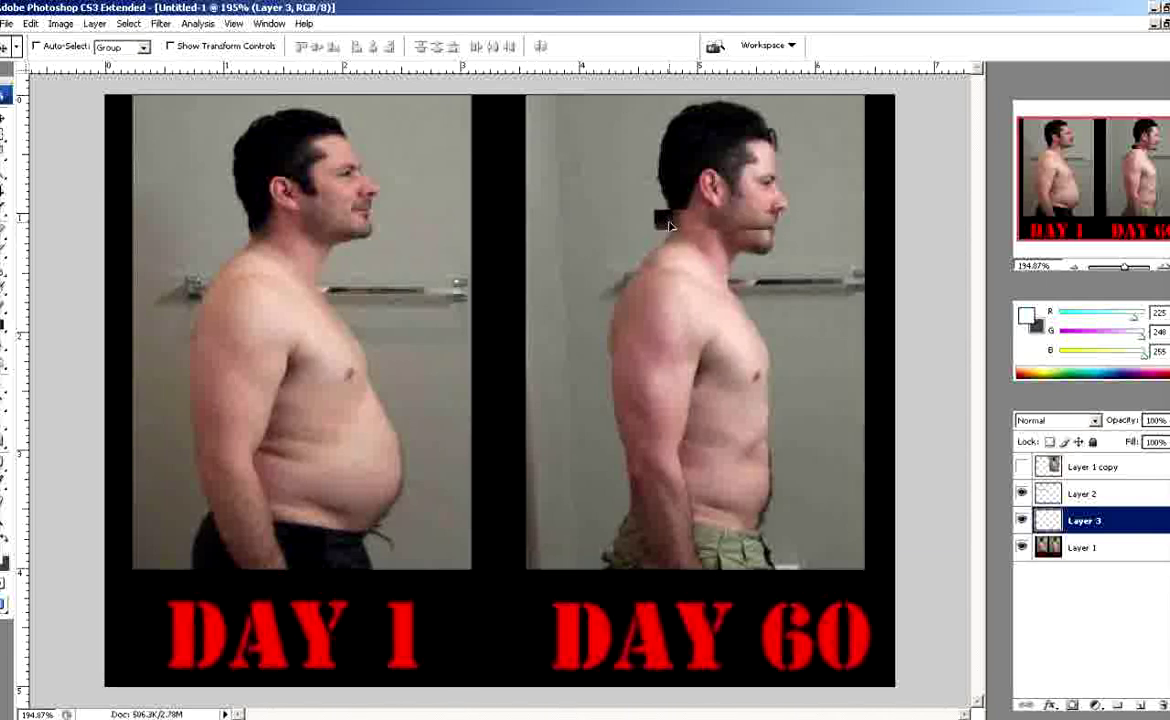
pyautogui.moveTo(670, 226); pyautogui.dragTo(668, 273)
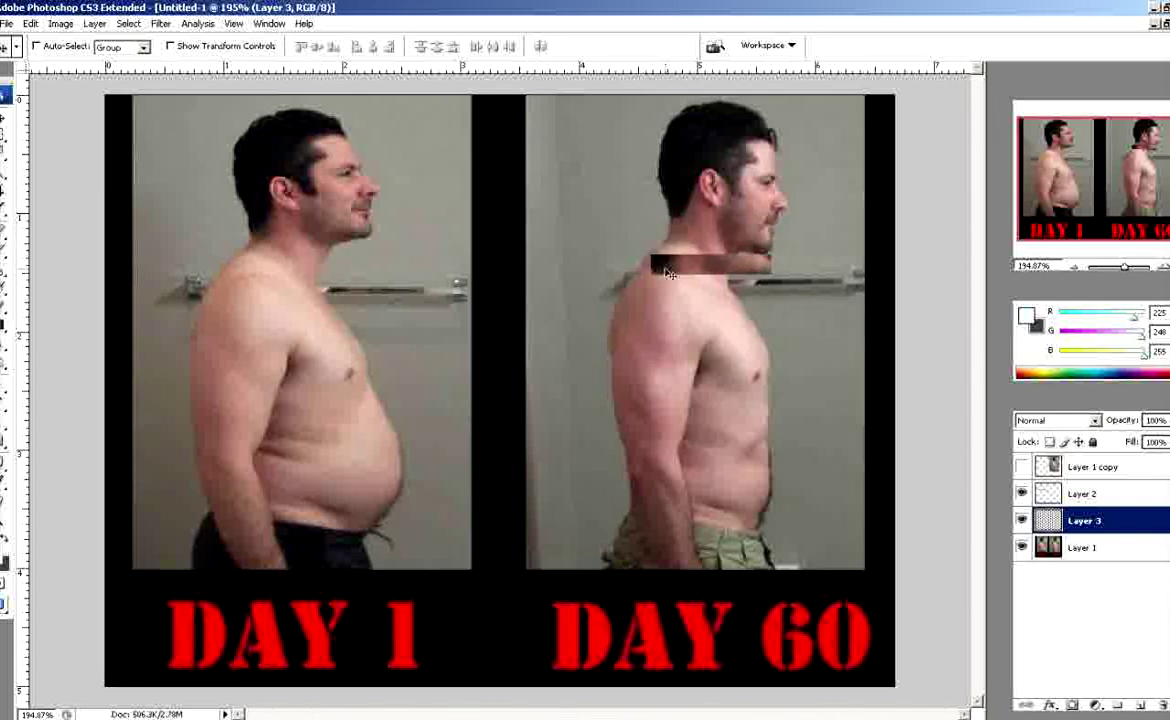
pyautogui.press('Delete')
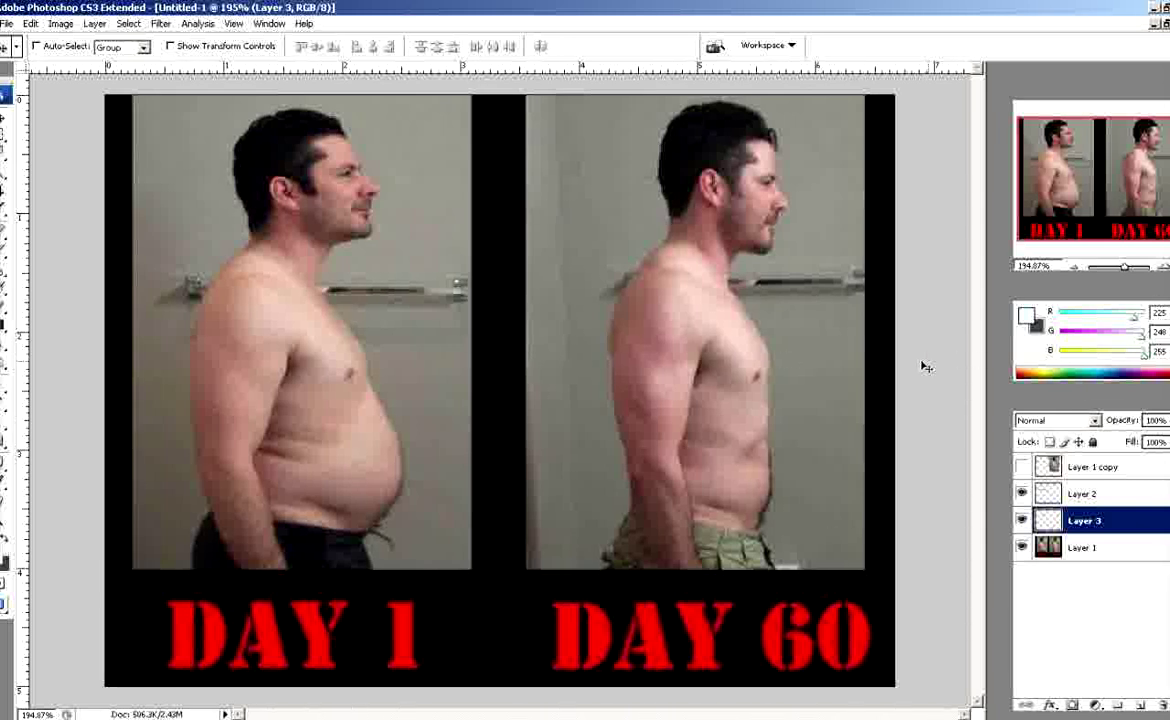
pyautogui.hotkey('ctrl', '-')
pyautogui.hotkey('ctrl', '+')
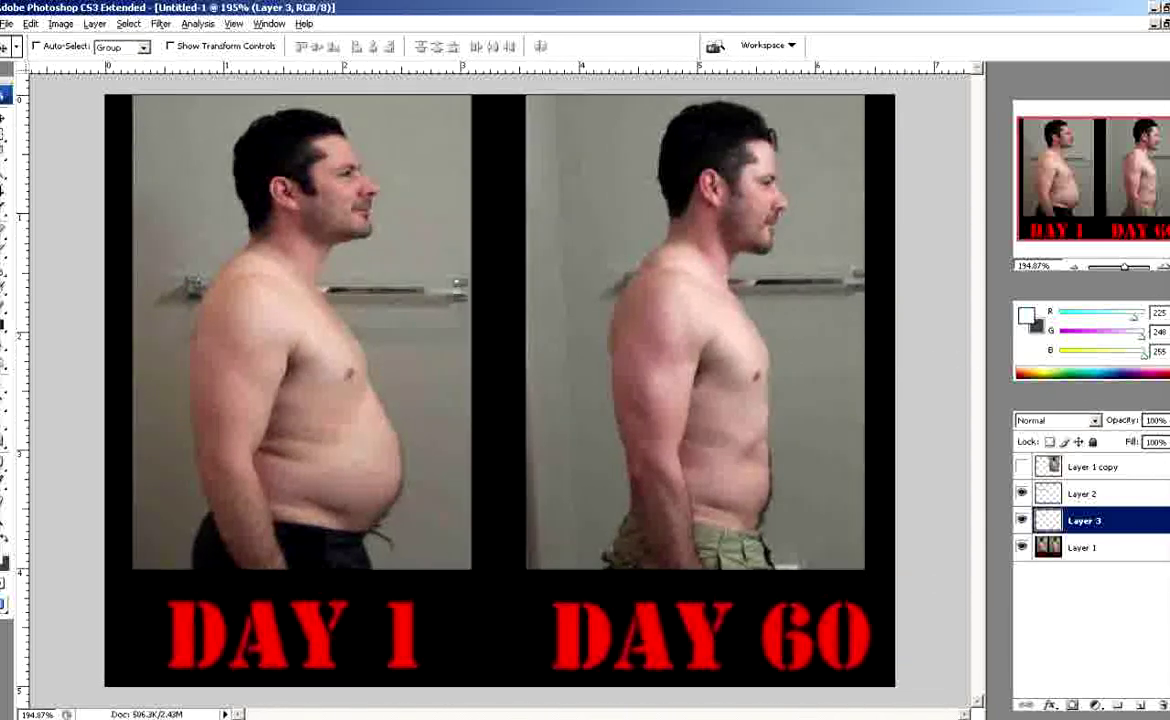